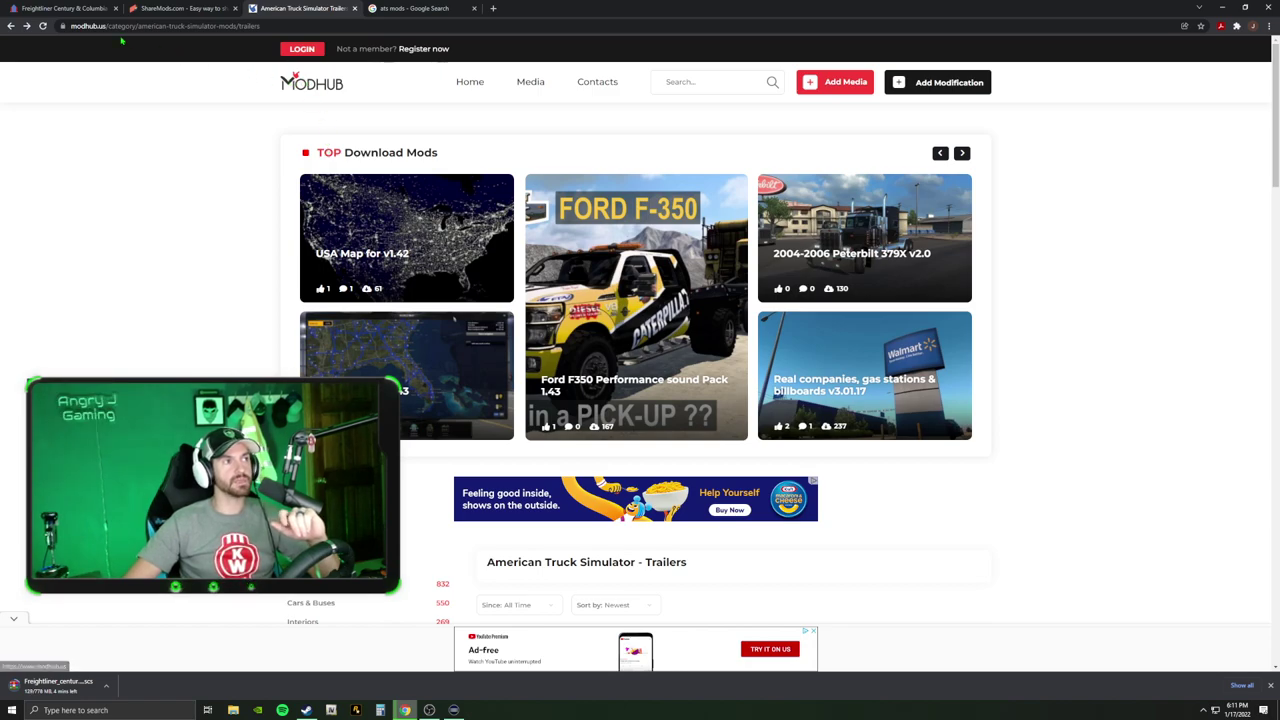
# Step: Scroll down the American Truck Simulator trailer mods to the Wilsom Pasecette Trailer 1.43 listing
pyautogui.scroll(-3, 384, 300)
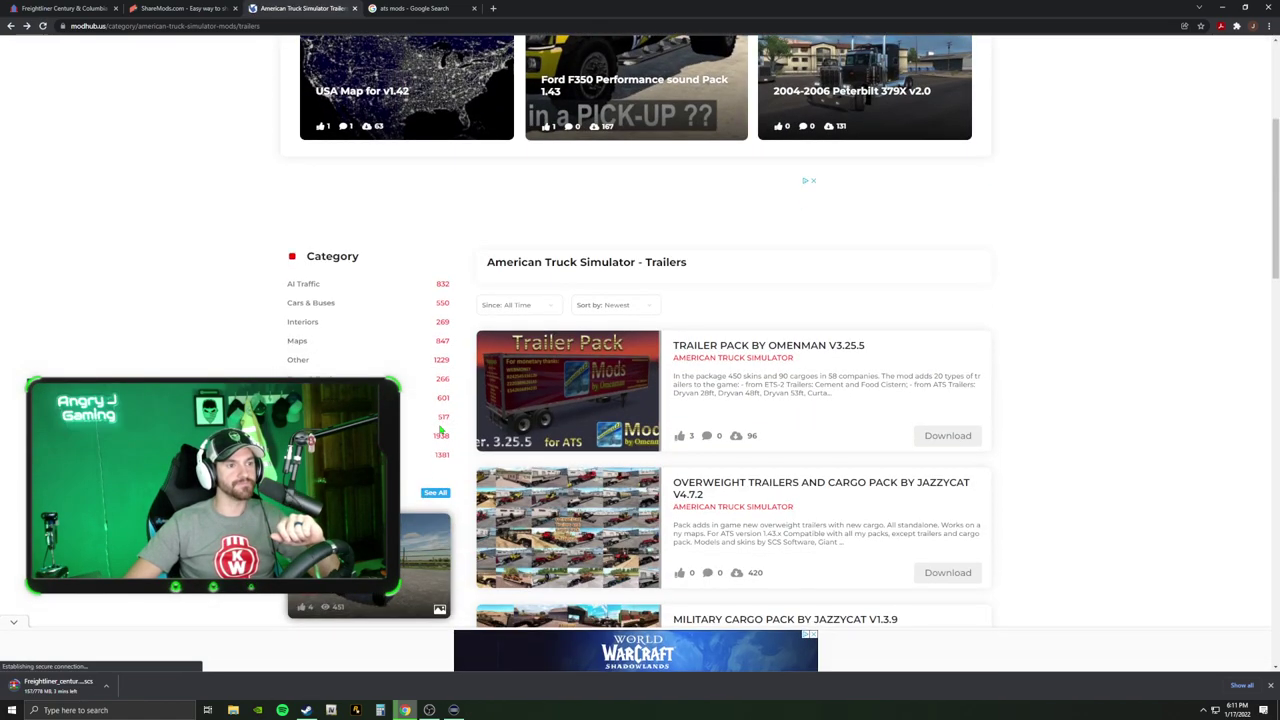
pyautogui.scroll(-3, 440, 430)
pyautogui.scroll(-6, 460, 435)
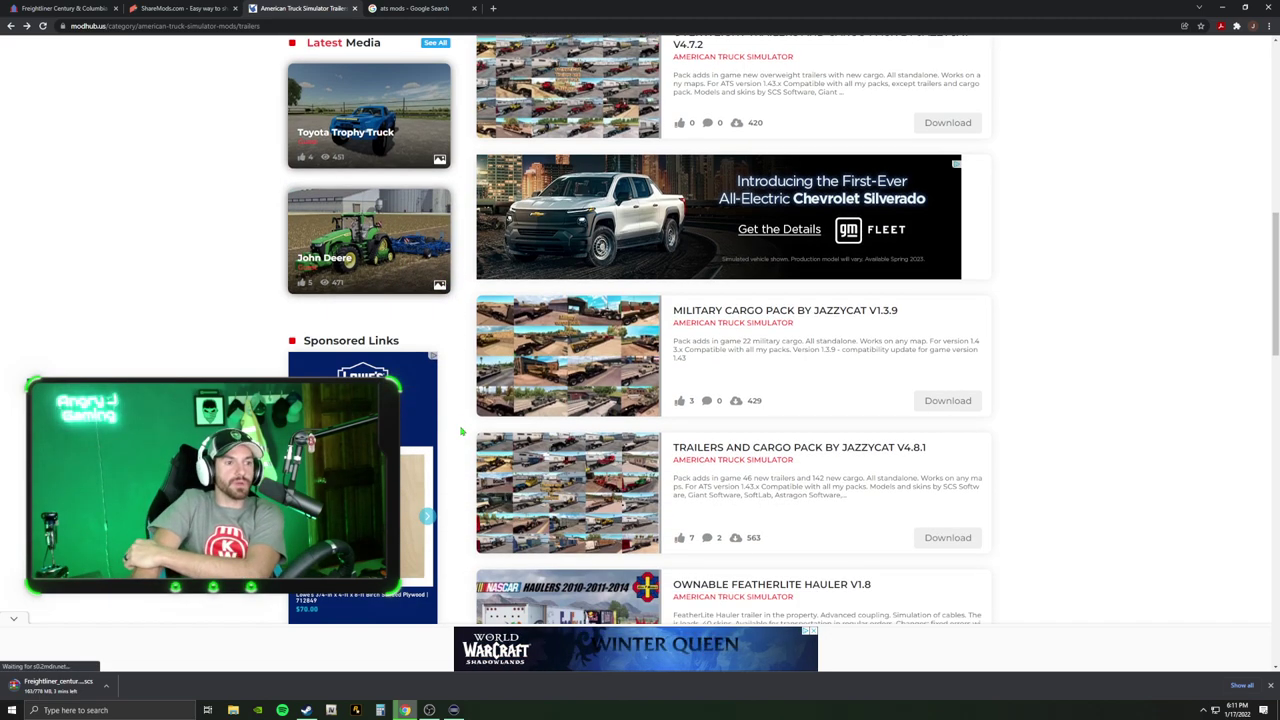
pyautogui.scroll(-2, 465, 439)
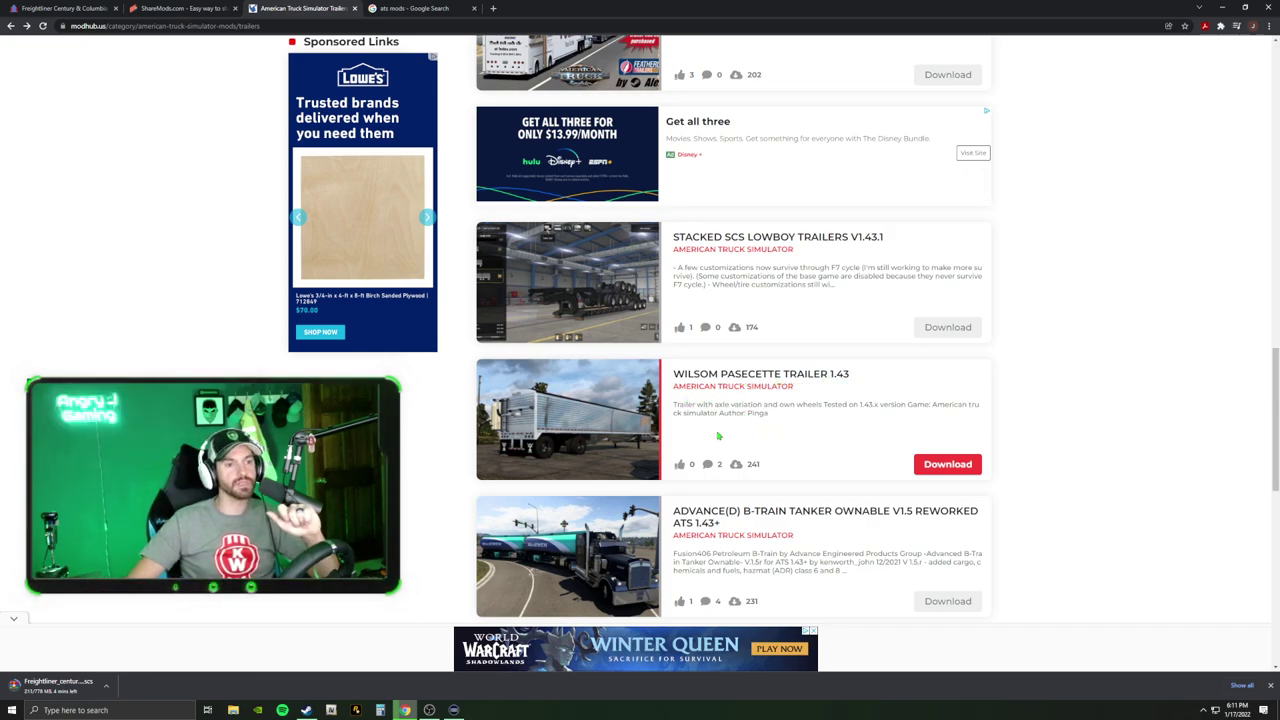
# Step: Open the Wilsom Pasecette Trailer 1.43 mod page and read through its description
pyautogui.click(940, 468)
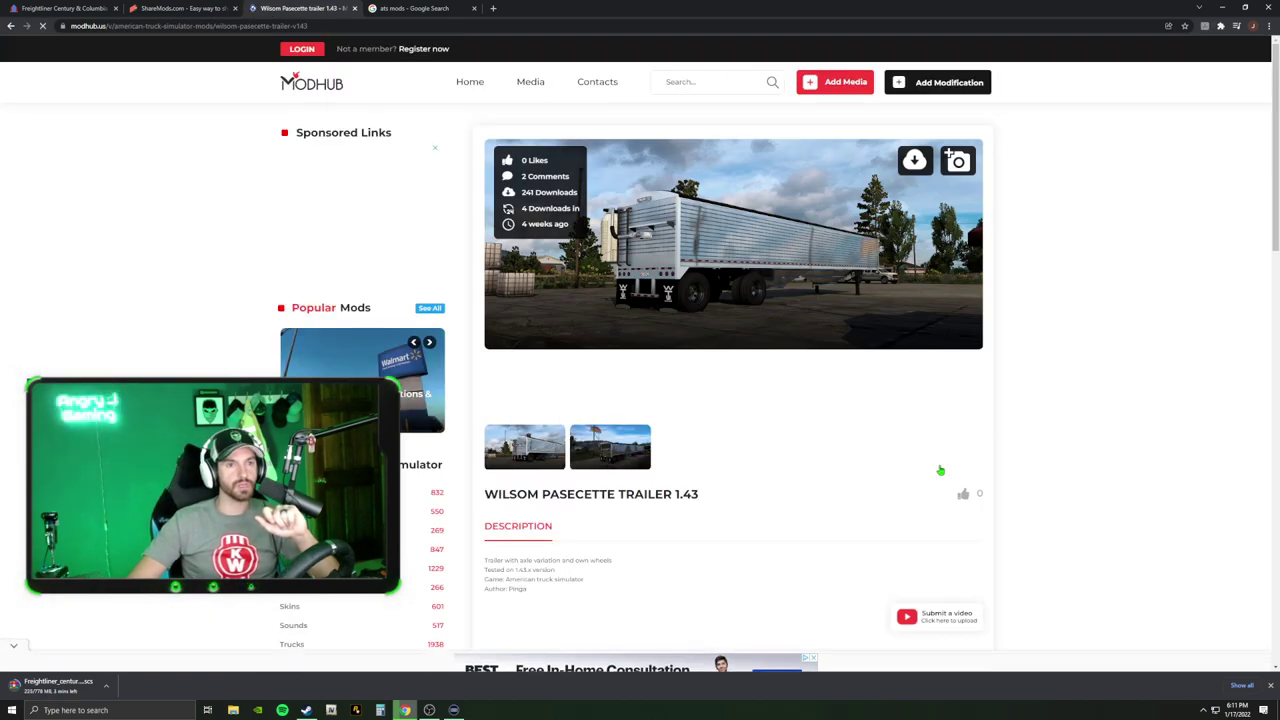
pyautogui.scroll(-3, 940, 470)
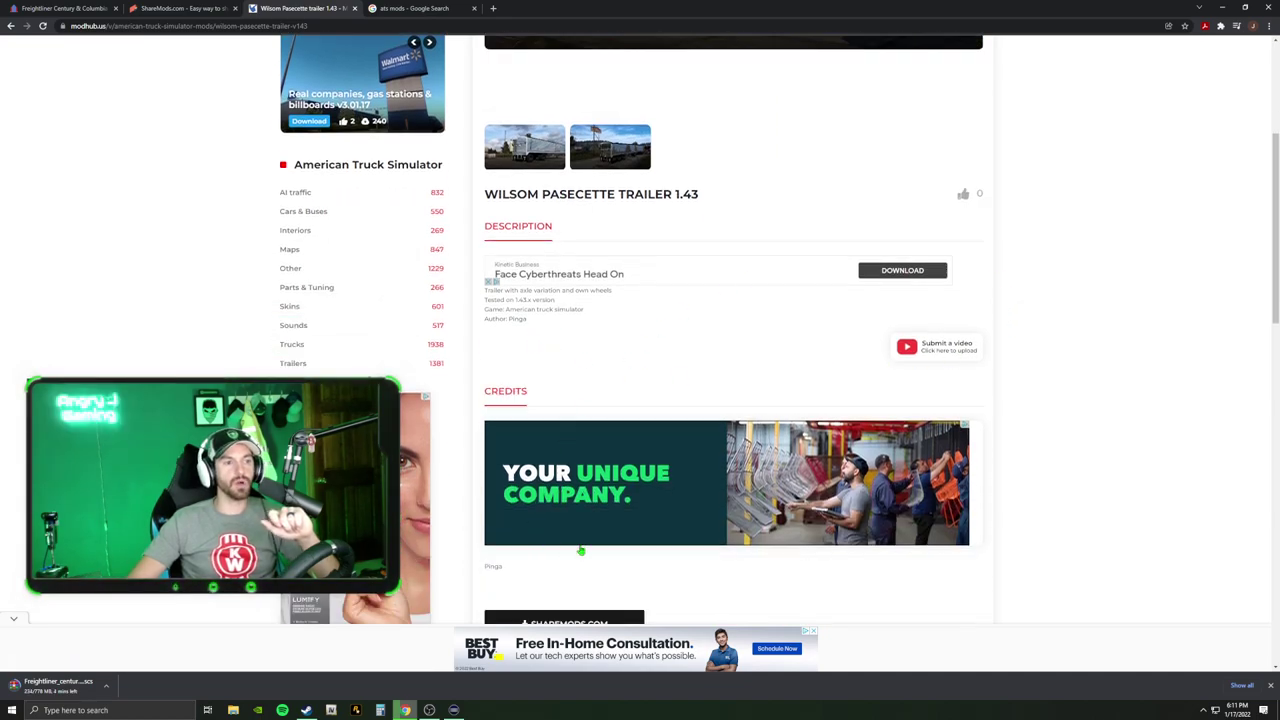
pyautogui.scroll(-2, 714, 527)
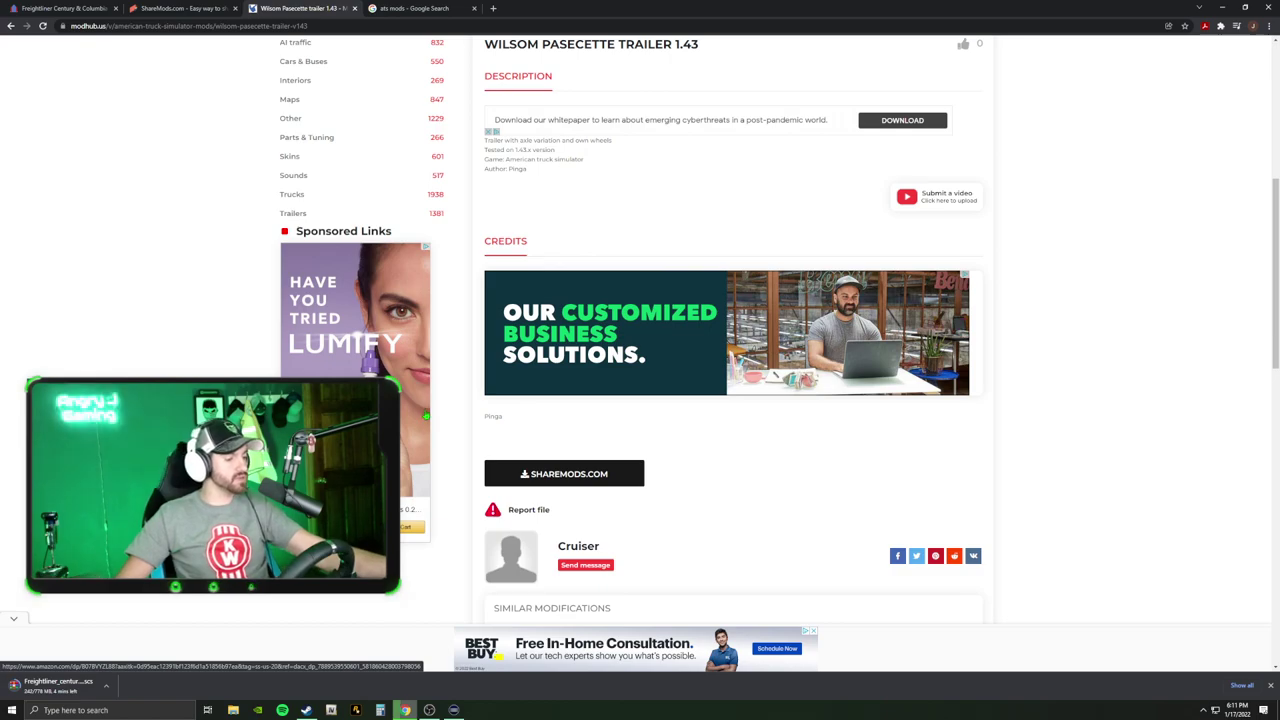
pyautogui.scroll(-2, 600, 410)
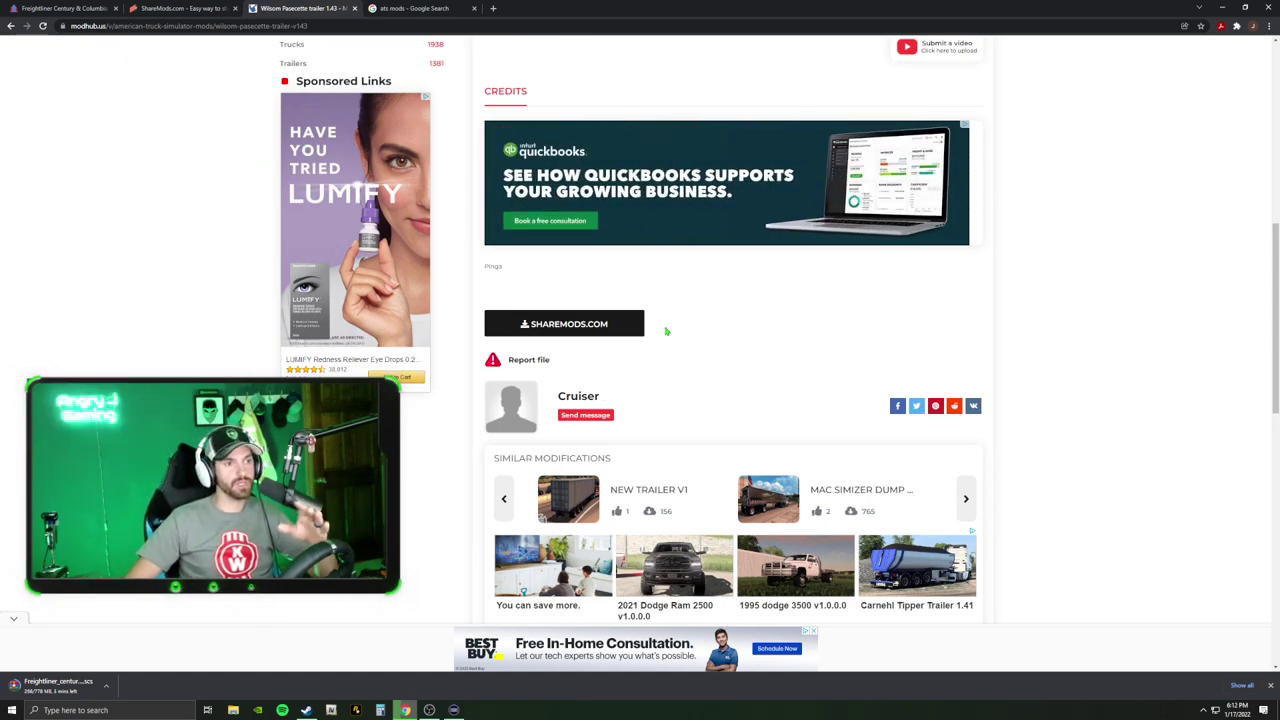
pyautogui.scroll(5, 575, 342)
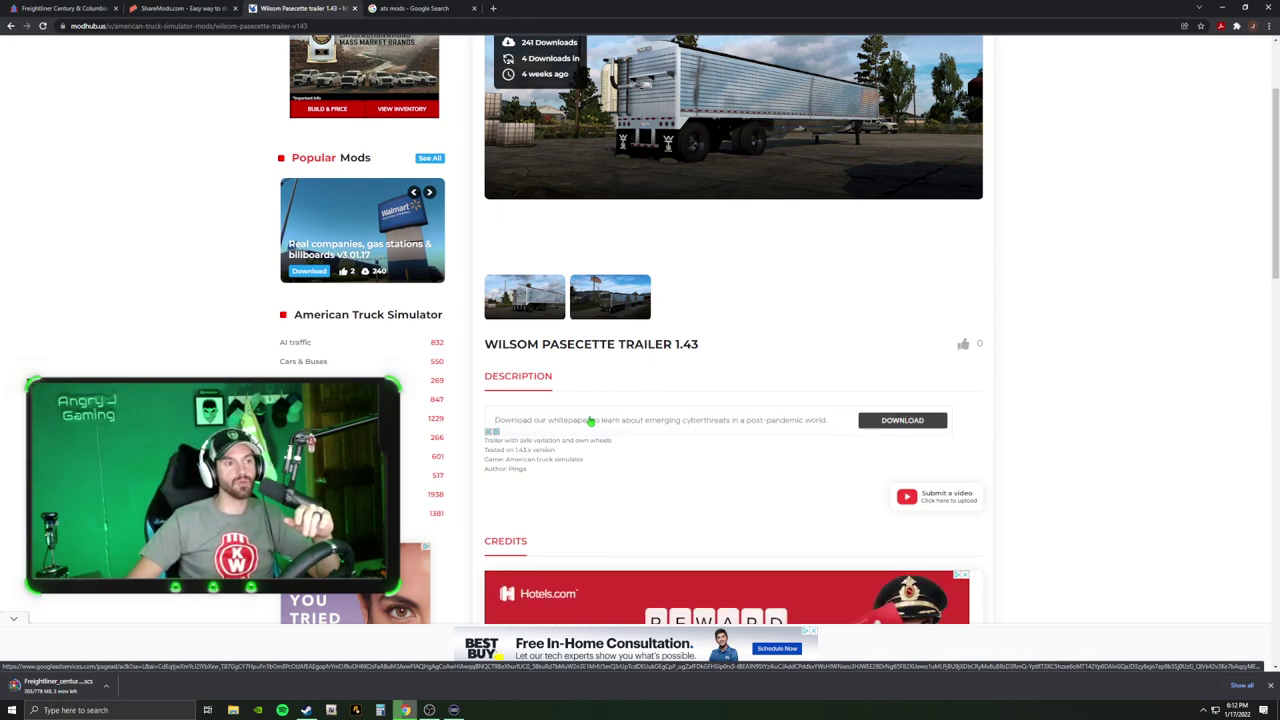
# Step: Go to the ShareMods download page for wilsom_pasecette.rar (38.3 MB) and request a download link
pyautogui.scroll(-2, 870, 425)
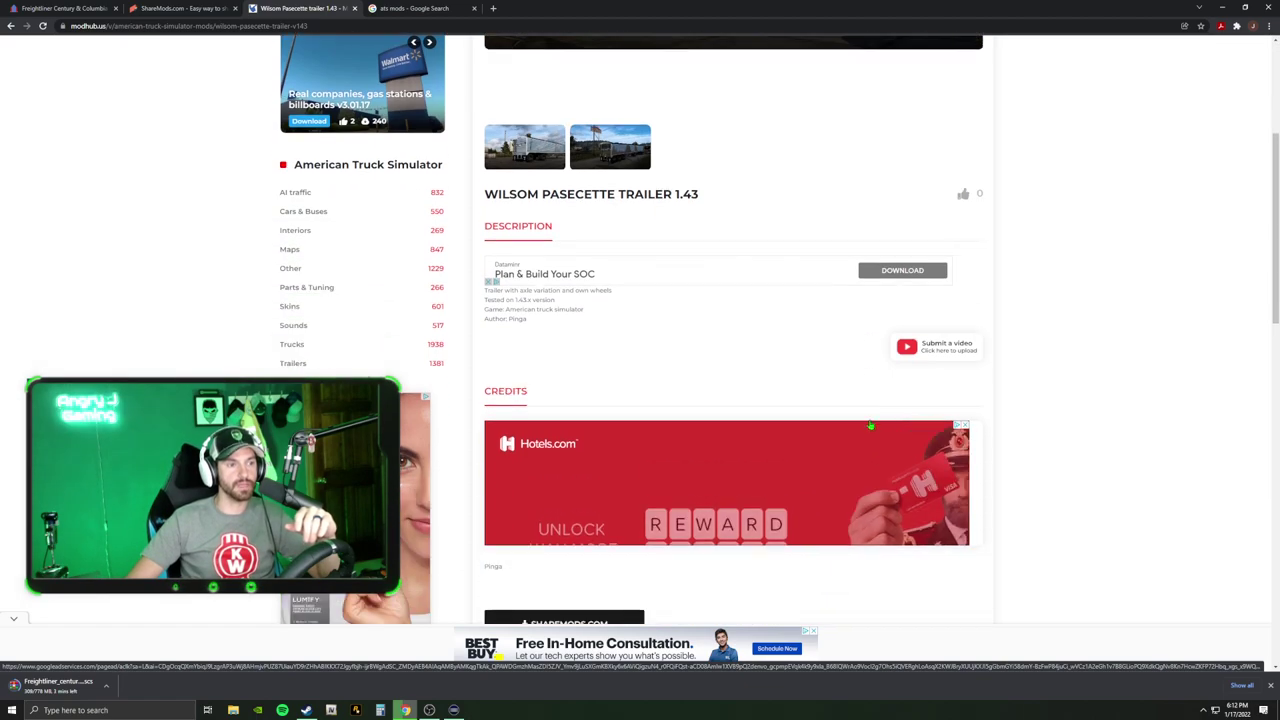
pyautogui.scroll(-2, 731, 323)
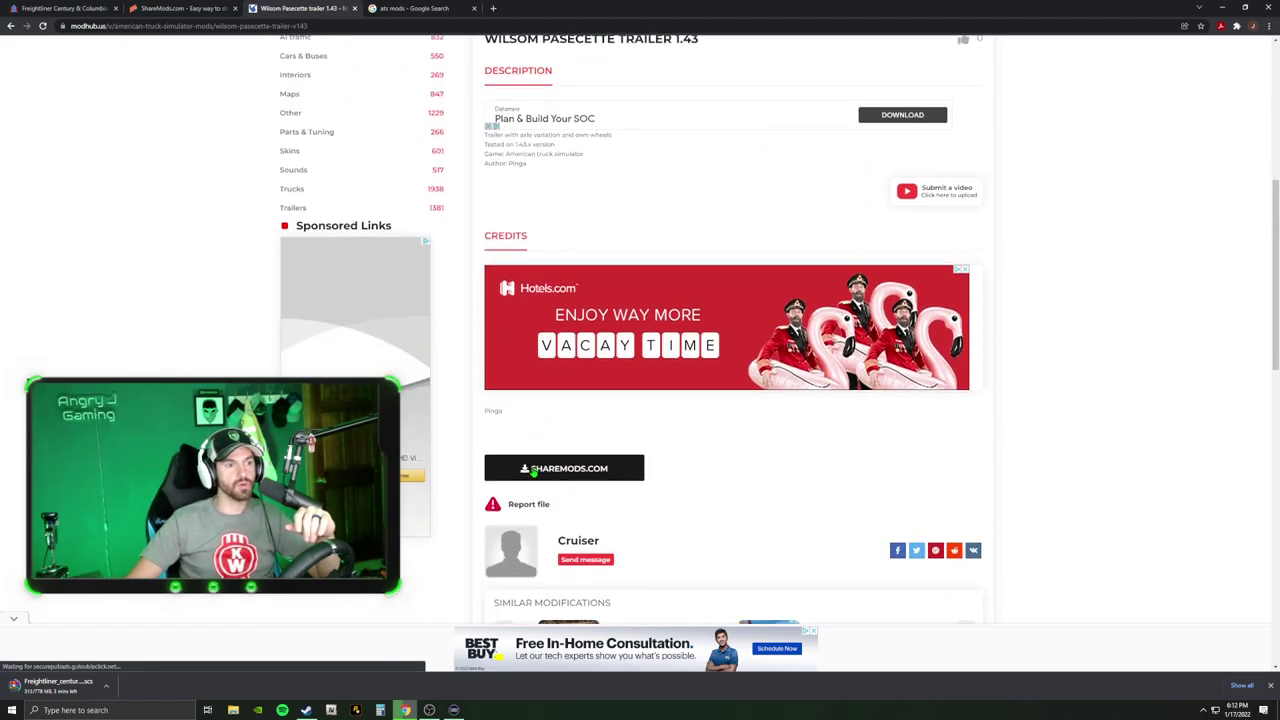
pyautogui.scroll(-2, 560, 380)
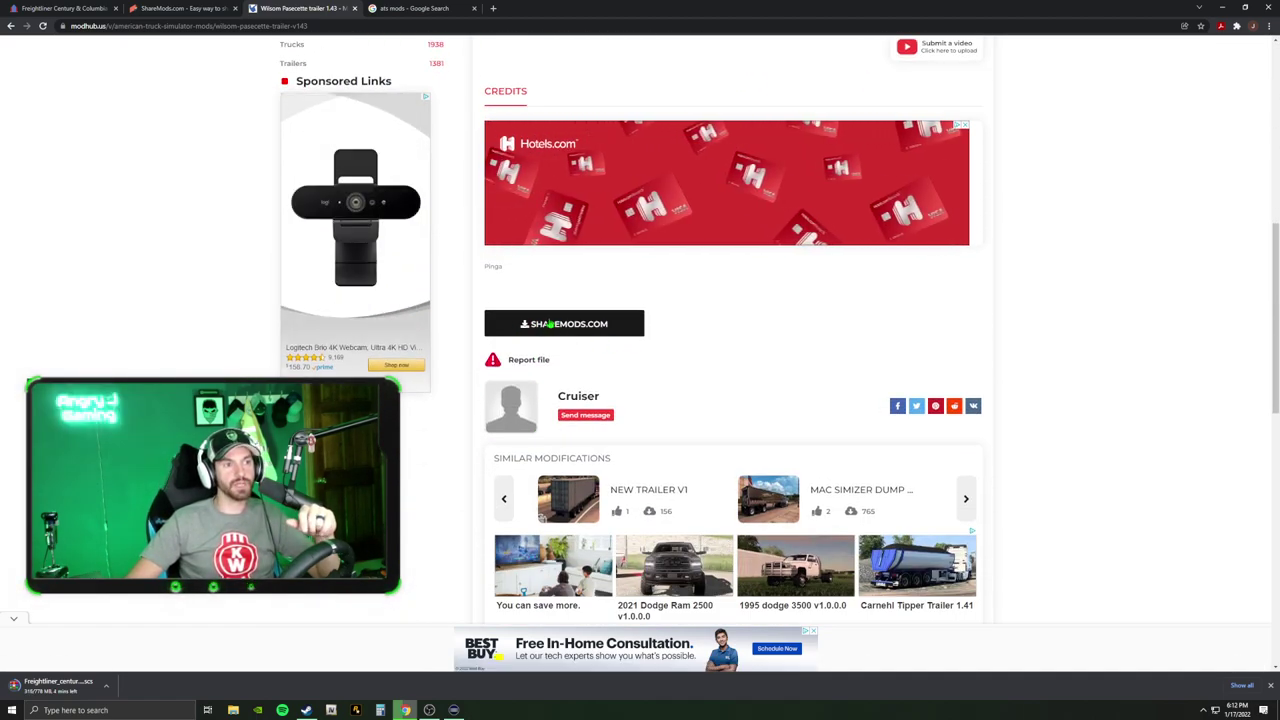
pyautogui.scroll(-2, 540, 330)
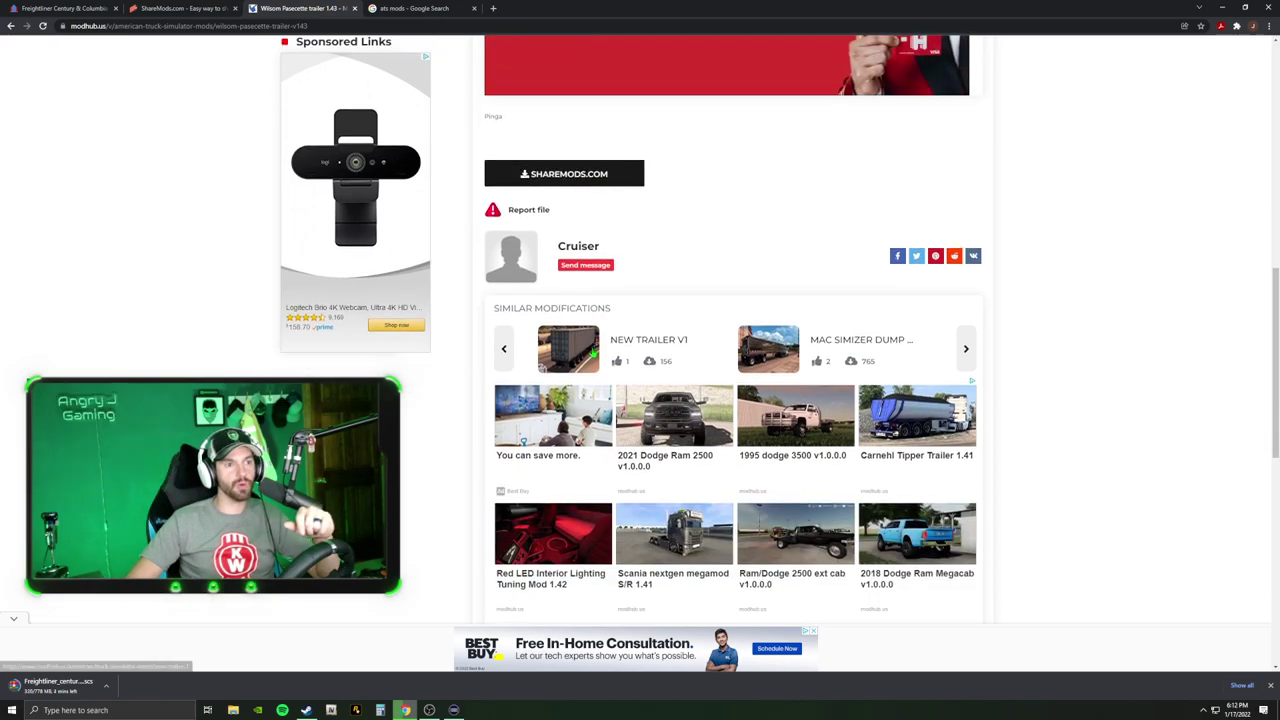
pyautogui.scroll(-2, 594, 351)
pyautogui.scroll(-6, 594, 351)
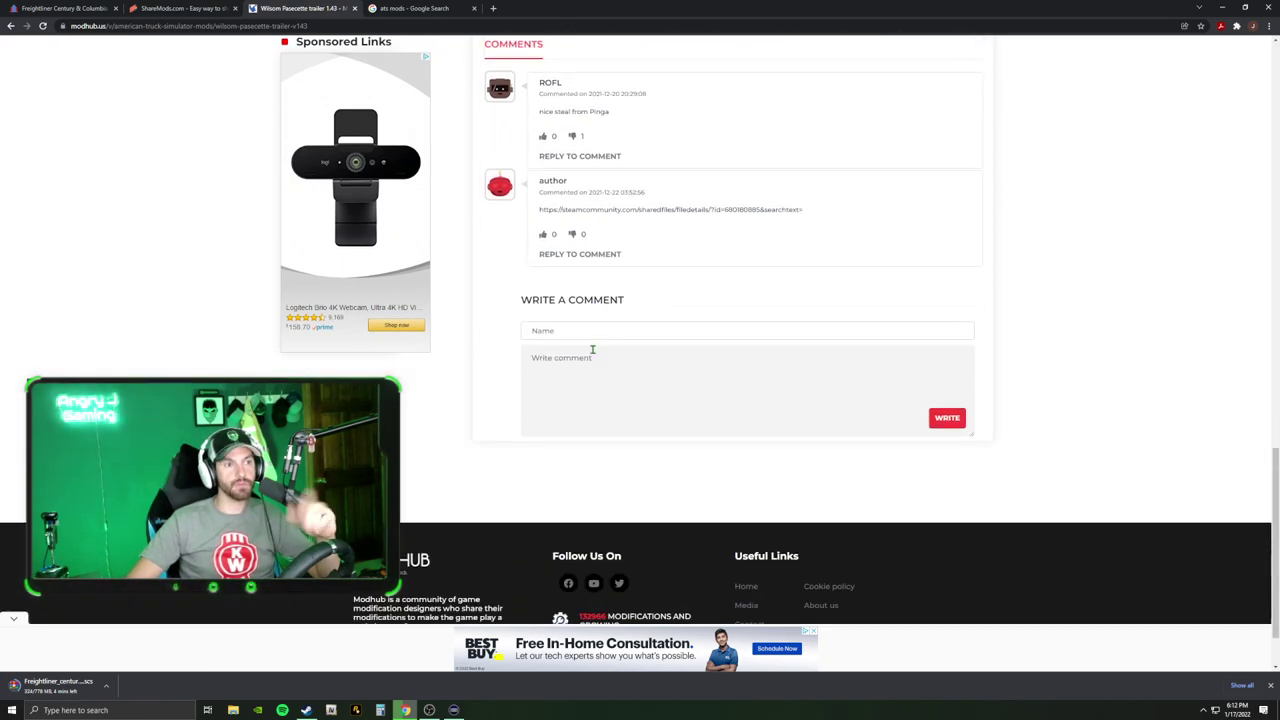
pyautogui.scroll(-1, 593, 349)
pyautogui.scroll(4, 591, 346)
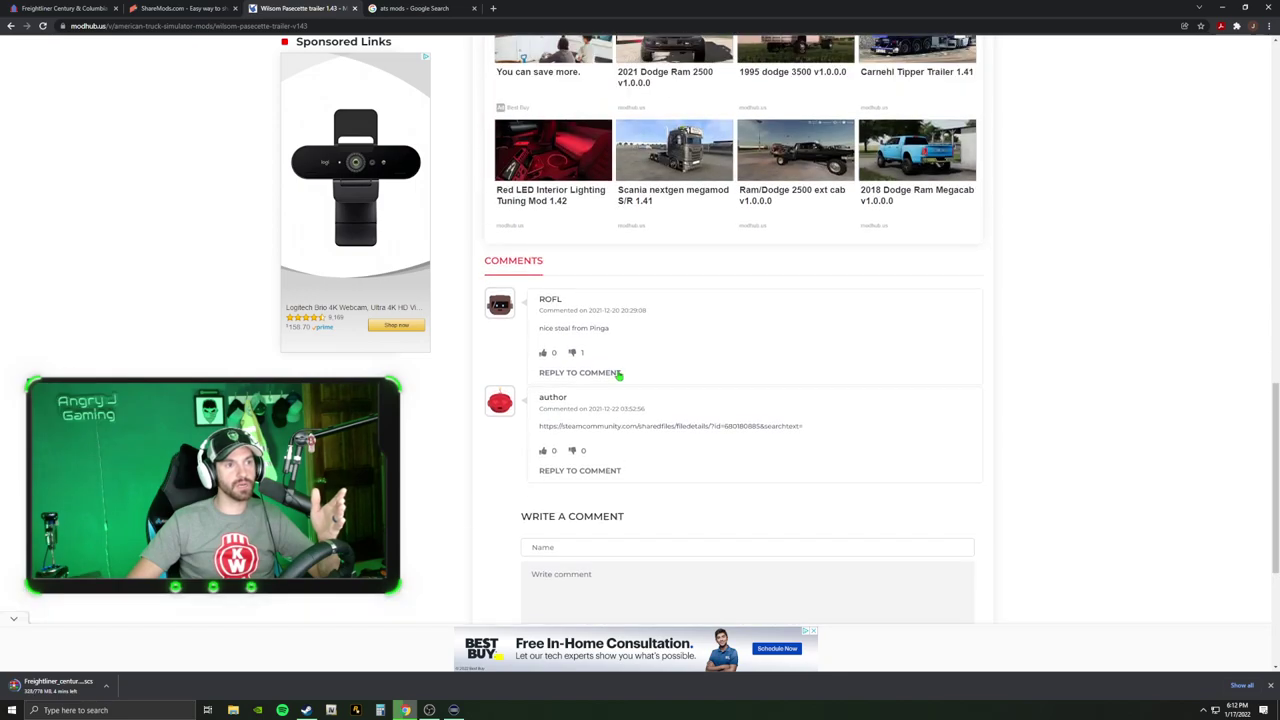
pyautogui.scroll(6, 618, 375)
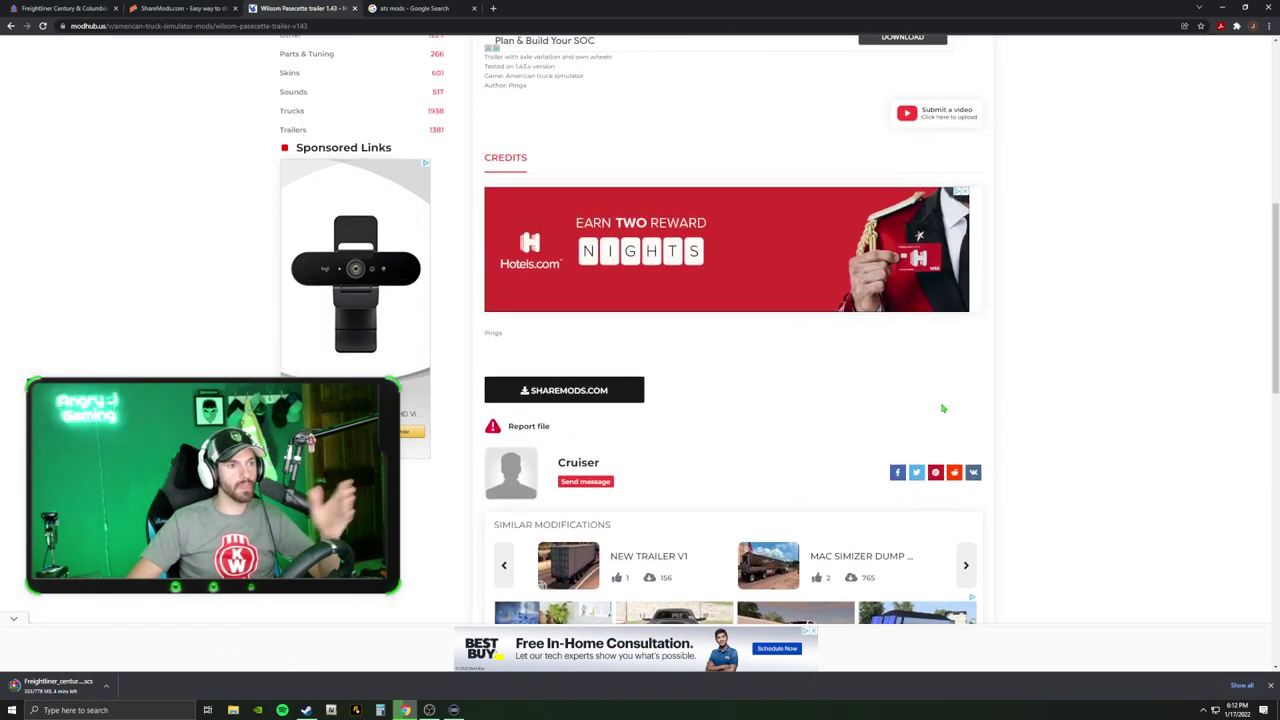
pyautogui.scroll(-2, 657, 294)
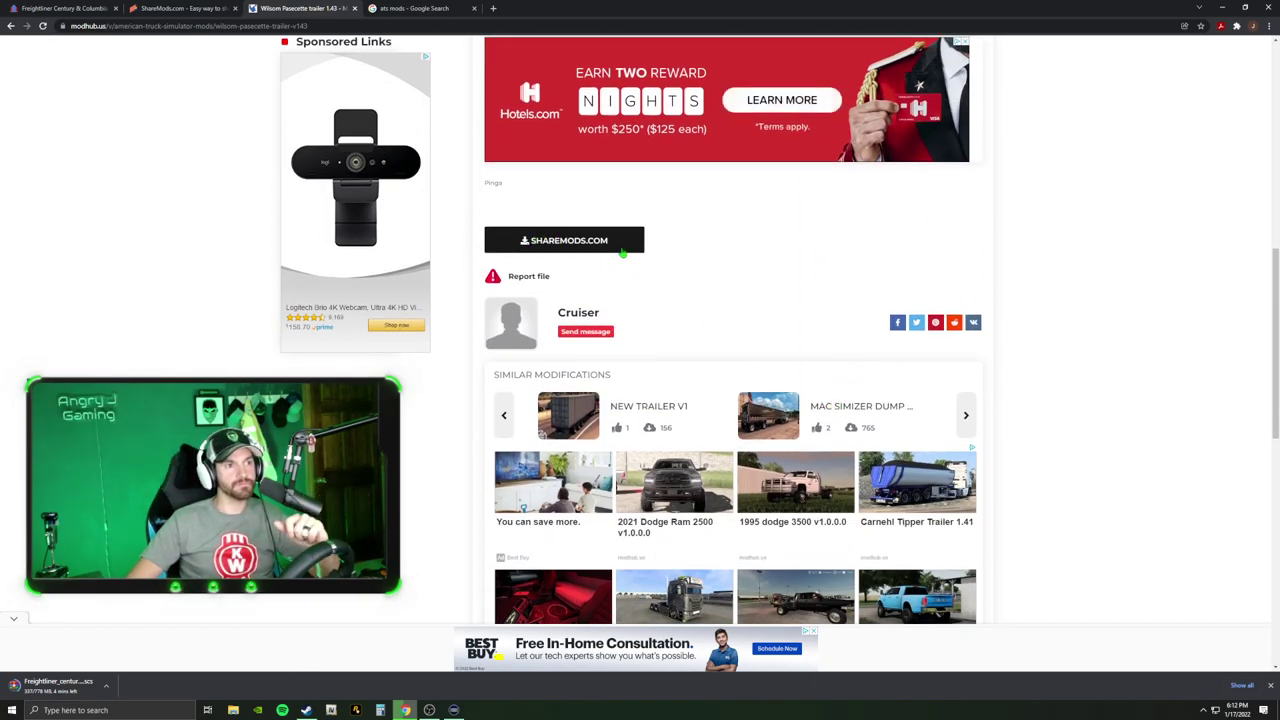
pyautogui.click(556, 244)
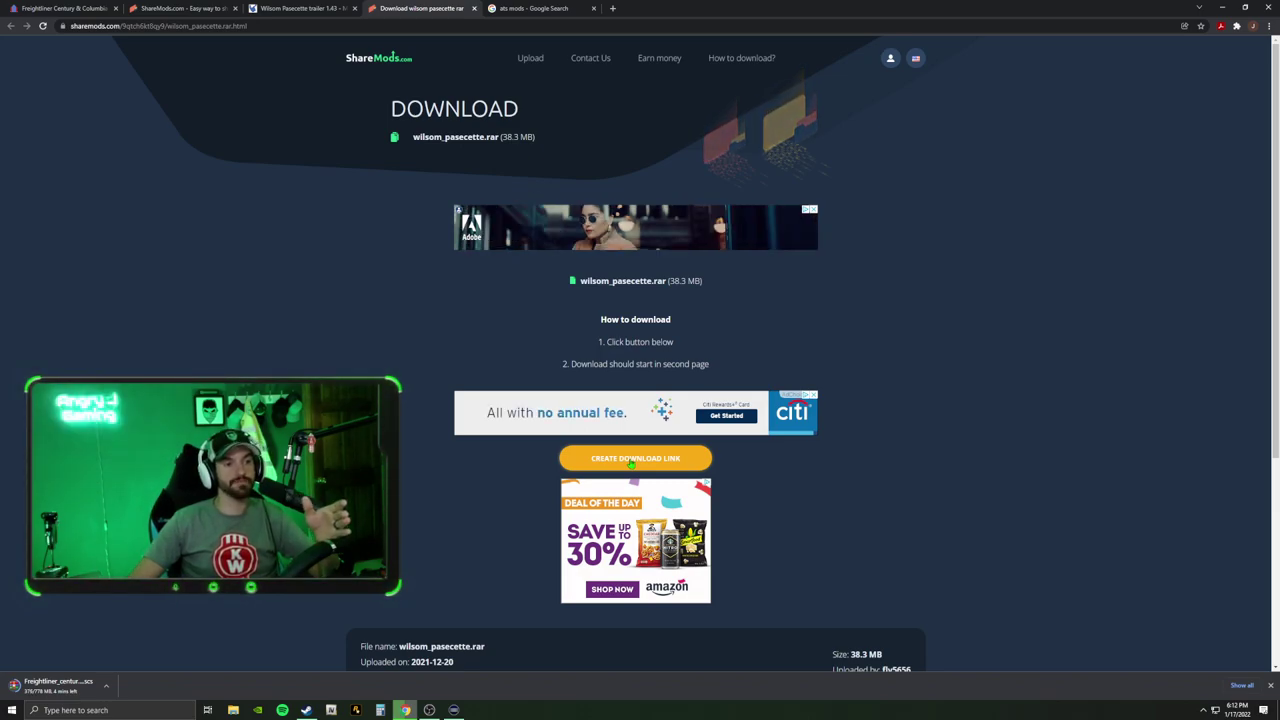
pyautogui.click(632, 461)
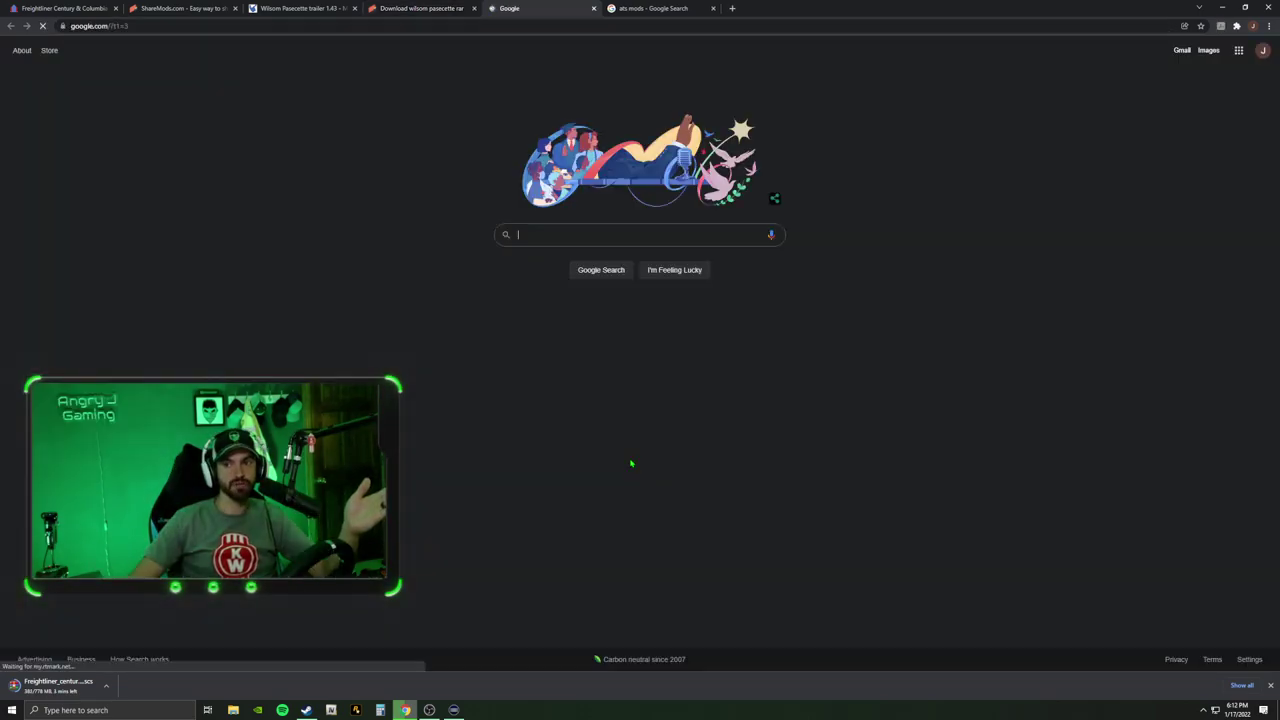
# Step: Dismiss the pop-up tab, download wilsom_pasecette.rar, and restore the browser to a smaller window
pyautogui.click(594, 8)
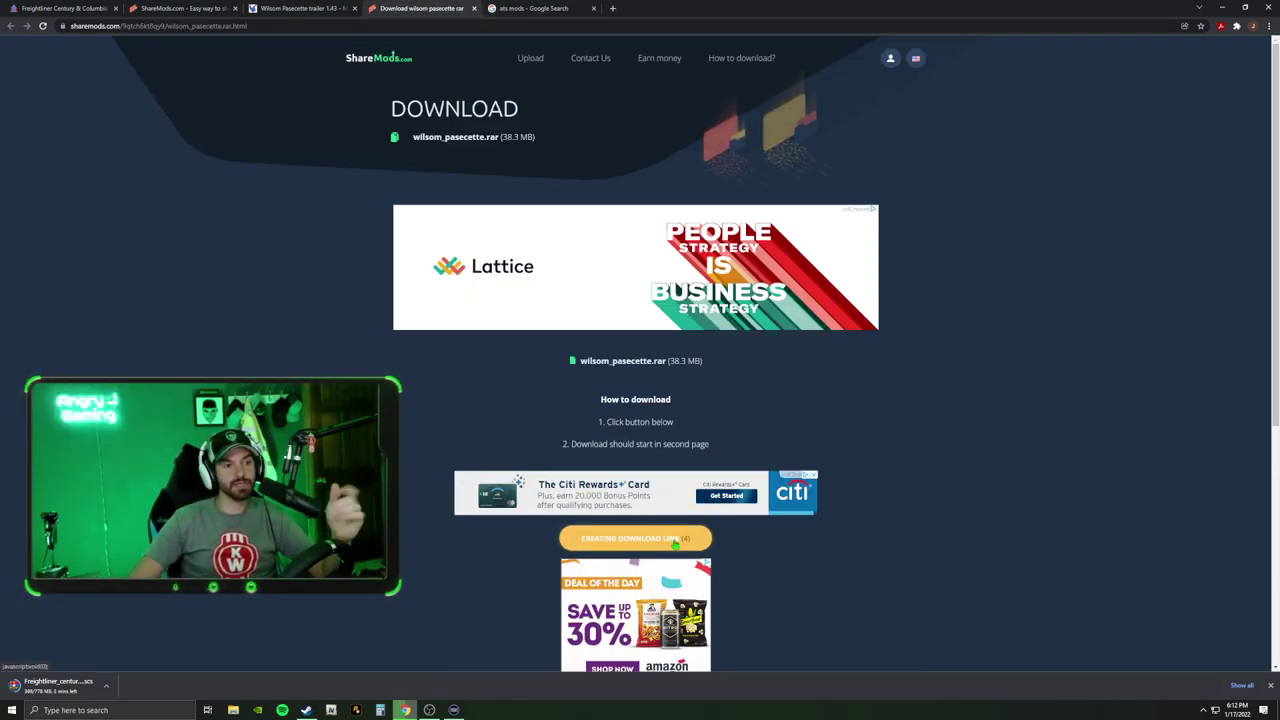
pyautogui.click(646, 544)
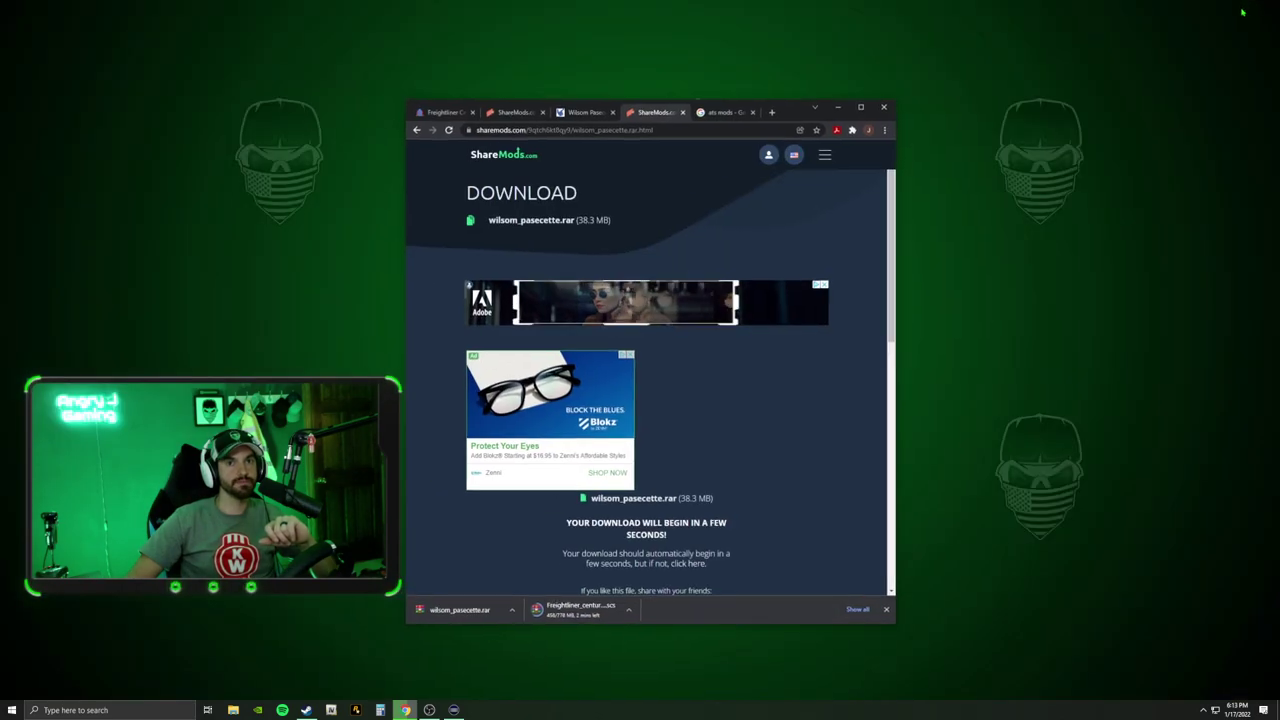
pyautogui.click(1245, 7)
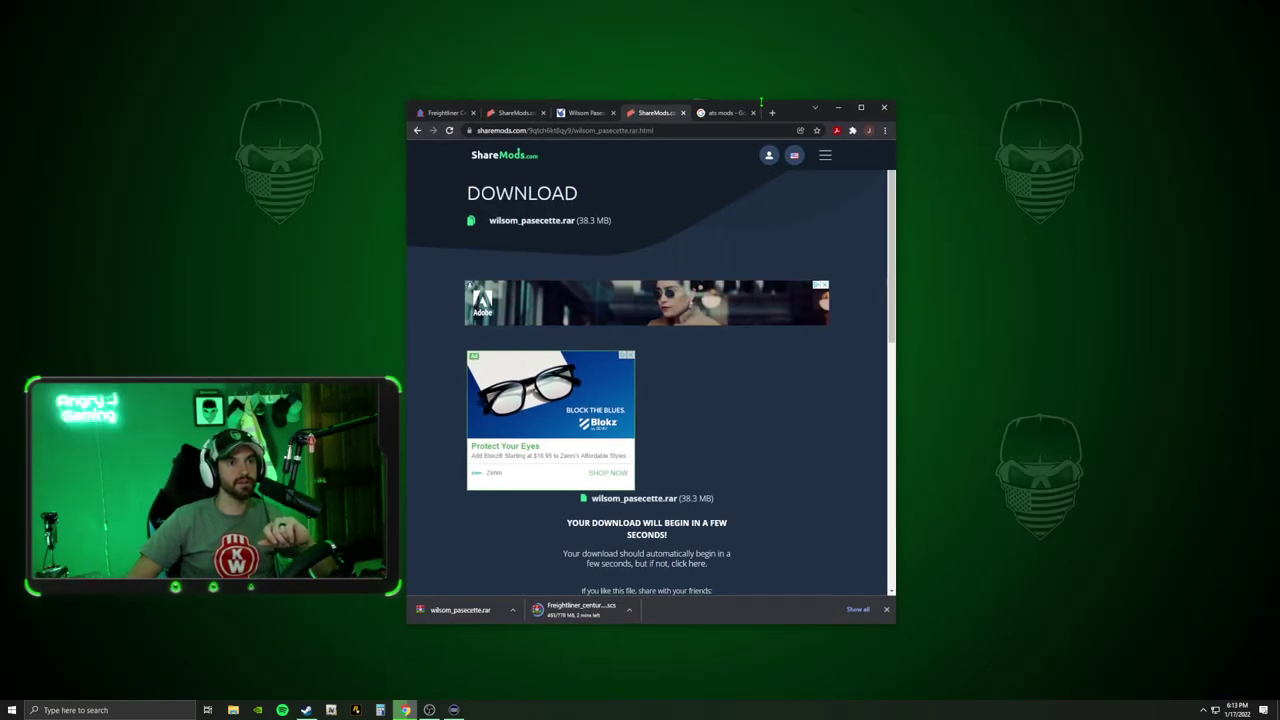
# Step: Drag wilsom_pasecette.rar from the browser's download bar onto the desktop, then bring up File Explorer
pyautogui.moveTo(789, 100); pyautogui.dragTo(783, 10)
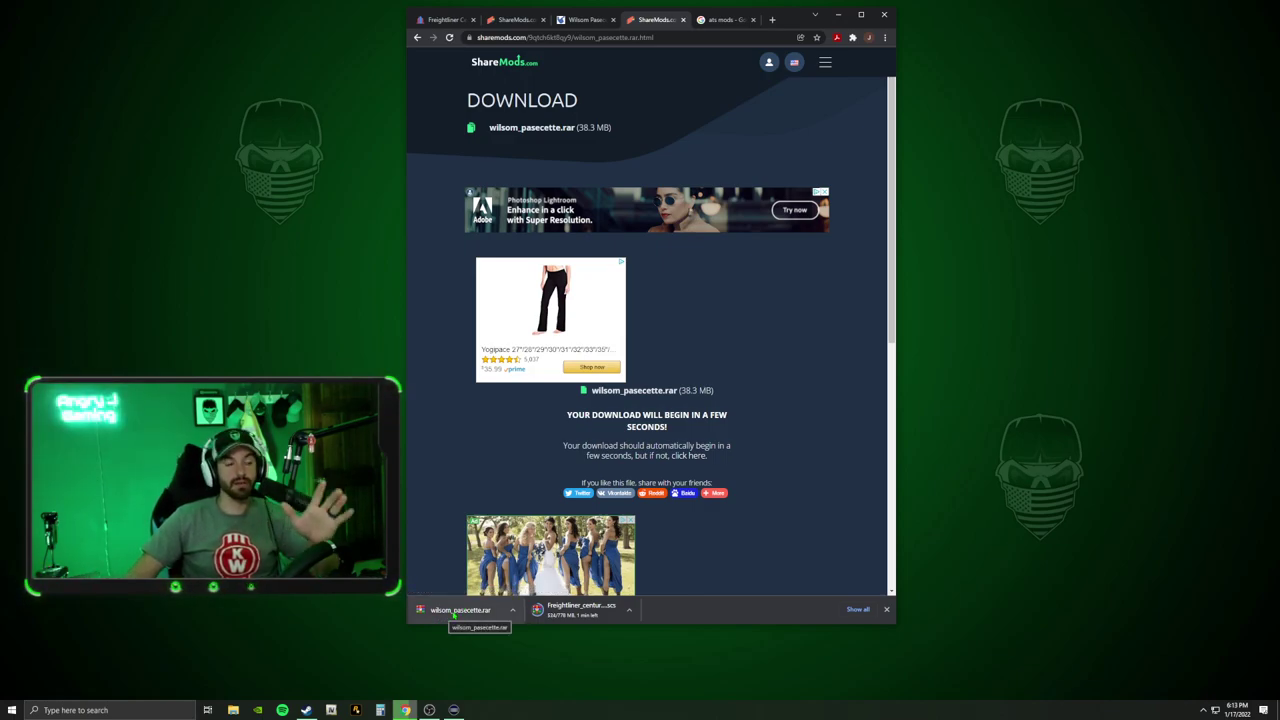
pyautogui.moveTo(453, 614); pyautogui.dragTo(1000, 305)
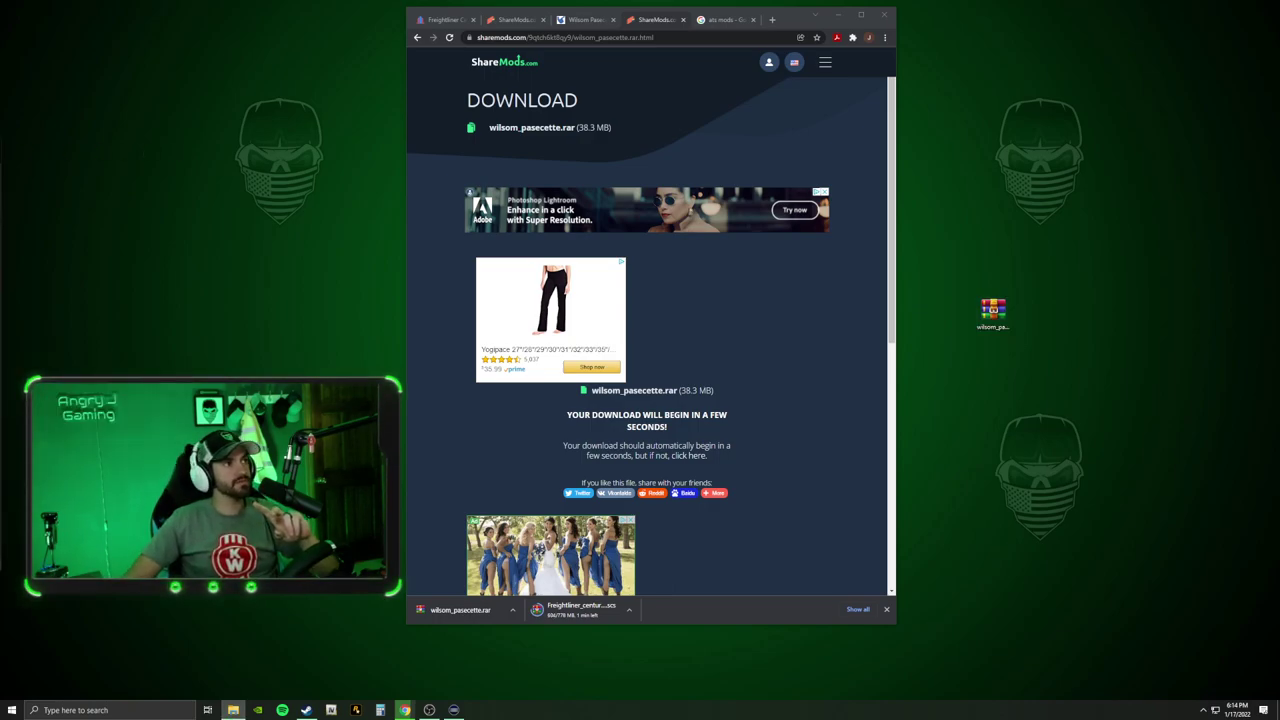
pyautogui.press('super+e')
pyautogui.moveTo(395, 112); pyautogui.dragTo(698, 65)
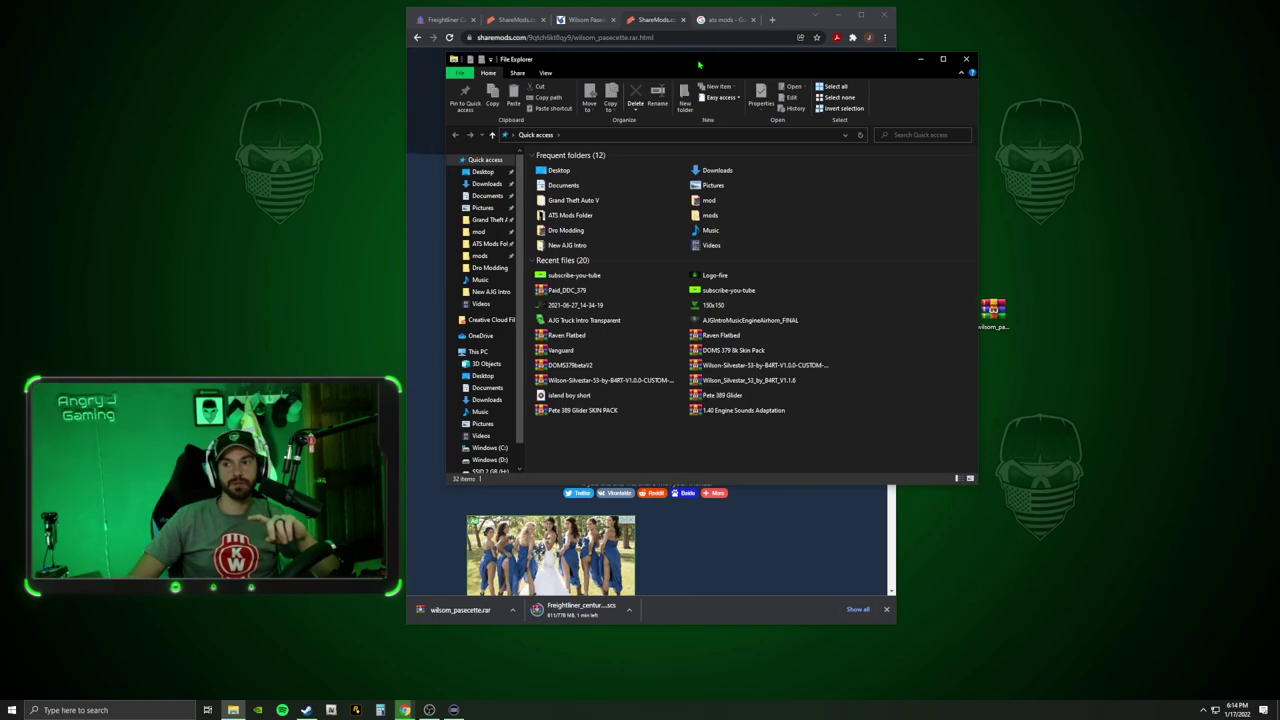
# Step: Drag wilsom_pasecette from Downloads onto the desktop, replacing the copy already there
pyautogui.click(488, 184)
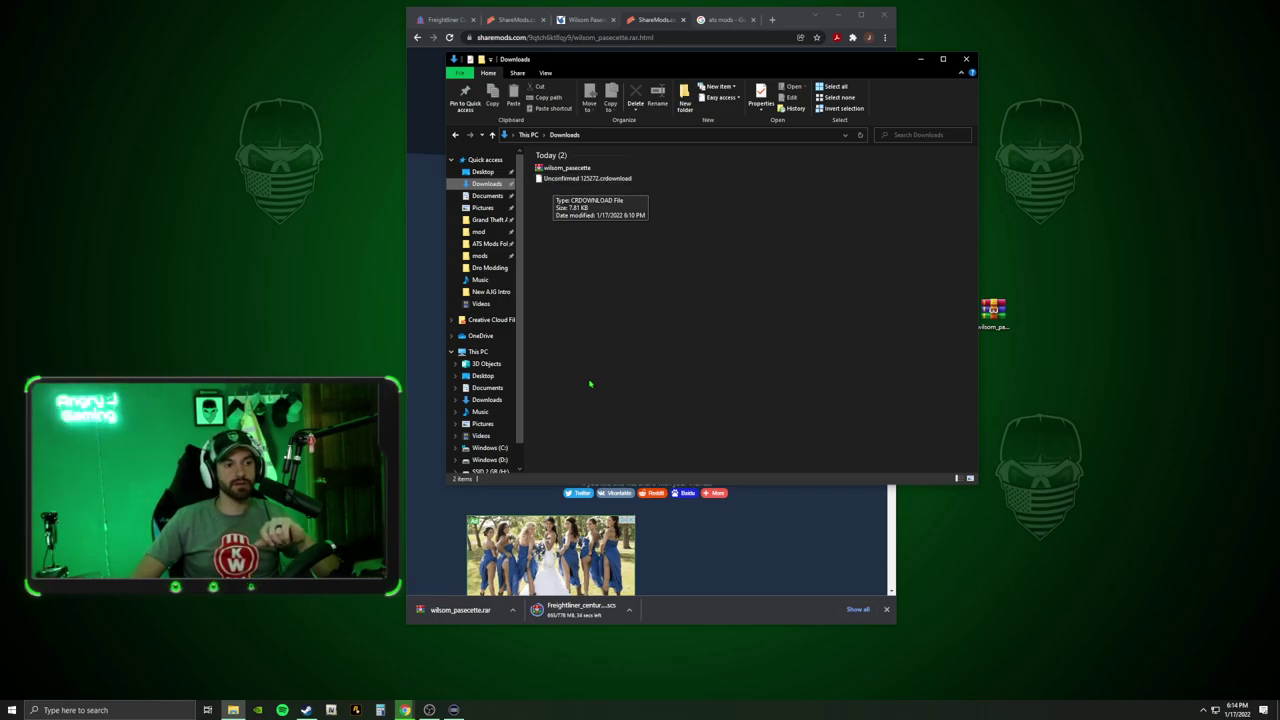
pyautogui.click(567, 169)
pyautogui.moveTo(1076, 233); pyautogui.dragTo(1086, 268)
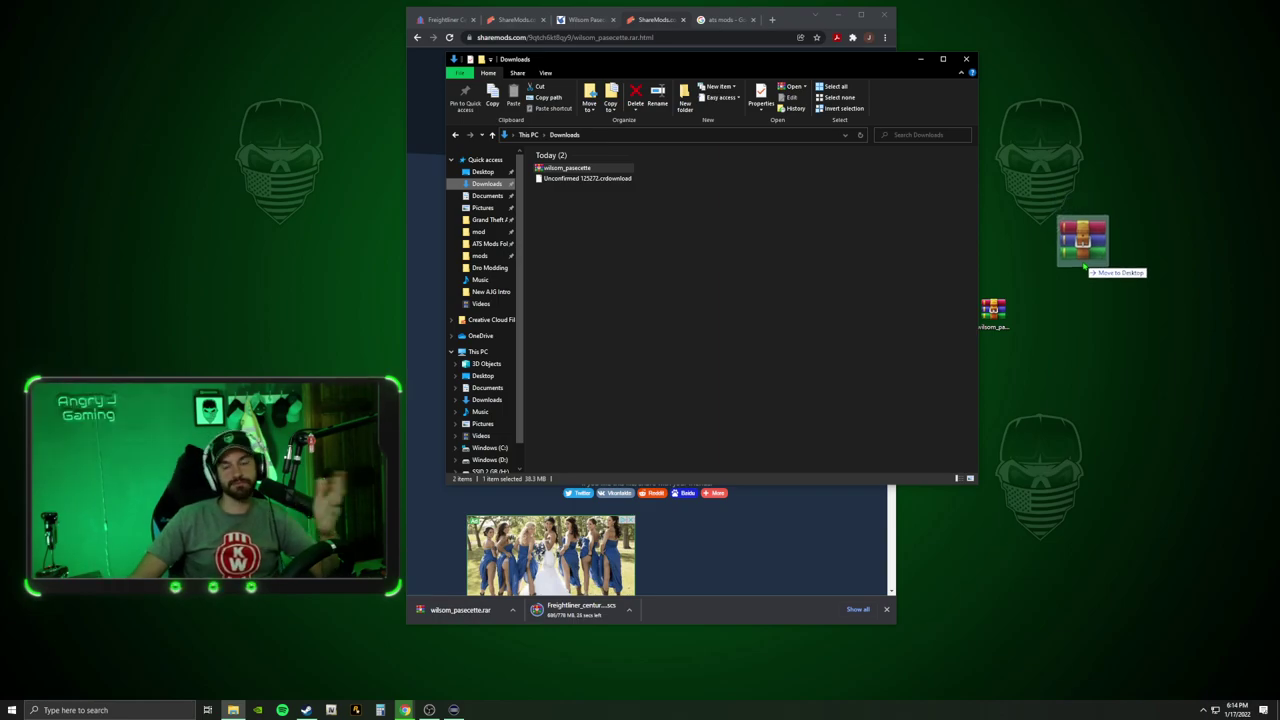
pyautogui.moveTo(1085, 265); pyautogui.dragTo(1085, 266)
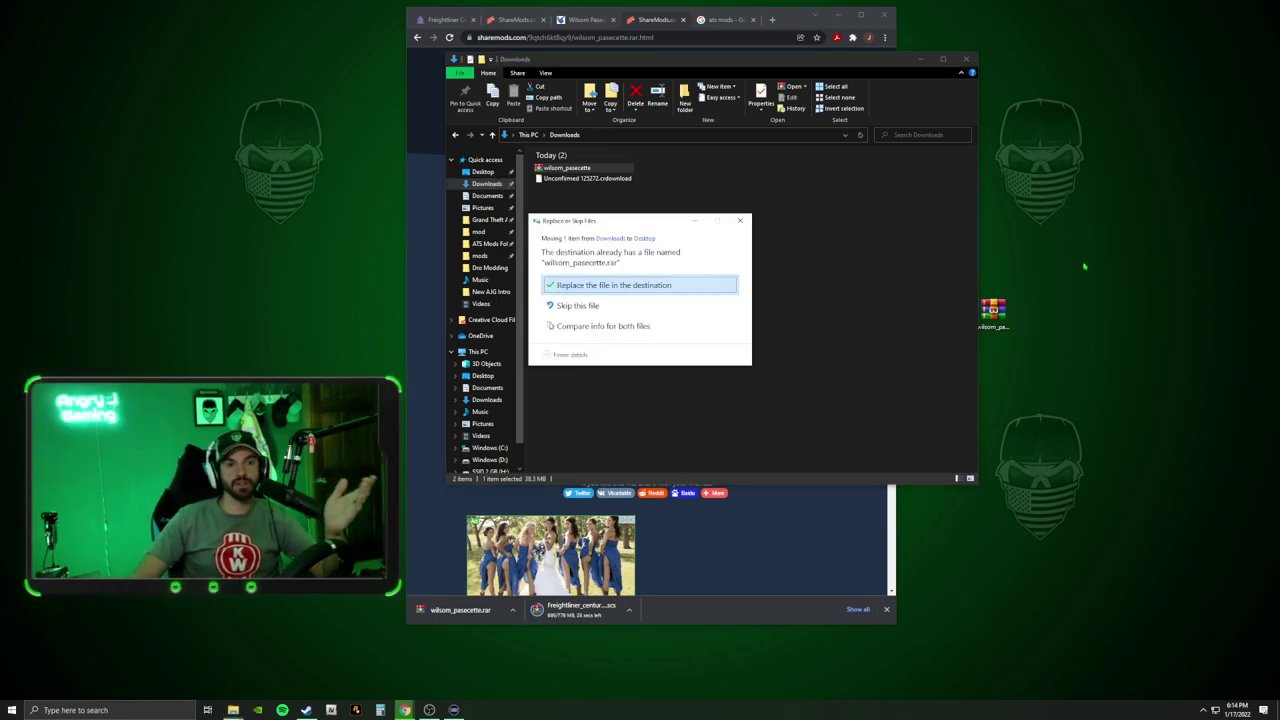
pyautogui.click(627, 286)
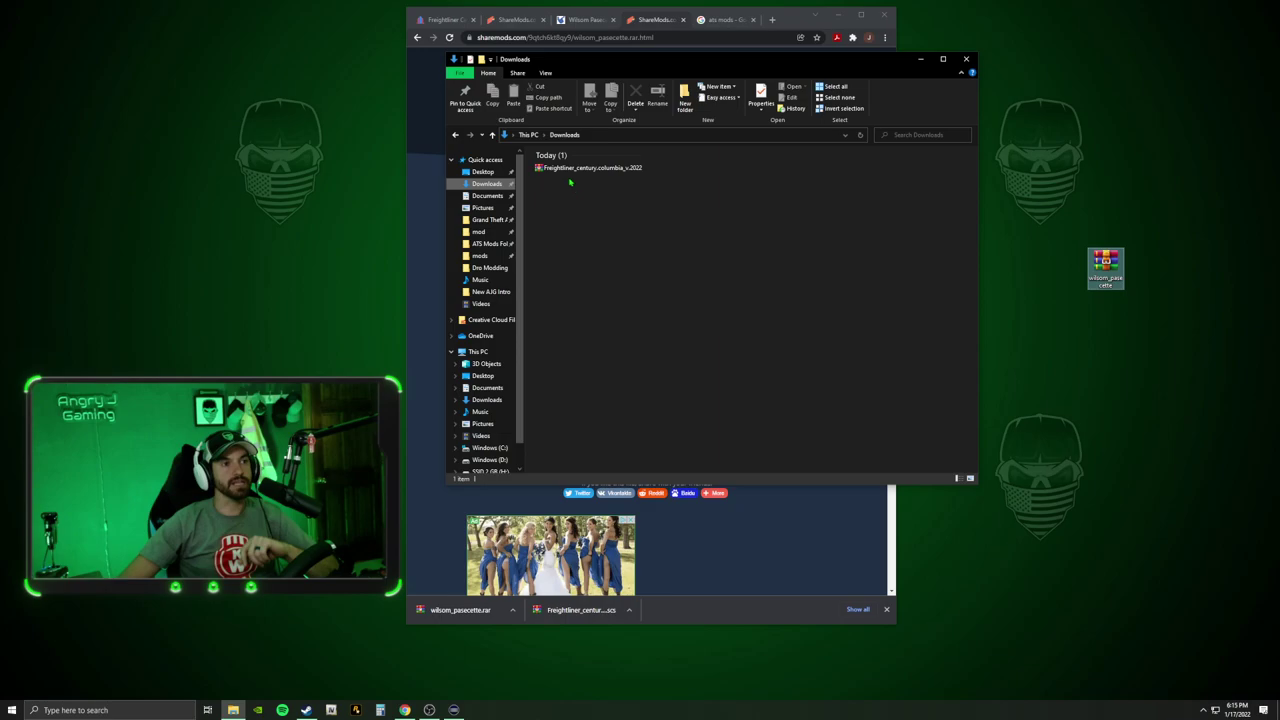
# Step: Move the Freightliner Century Columbia file from Downloads to the desktop and close Explorer
pyautogui.moveTo(553, 169); pyautogui.dragTo(1080, 195)
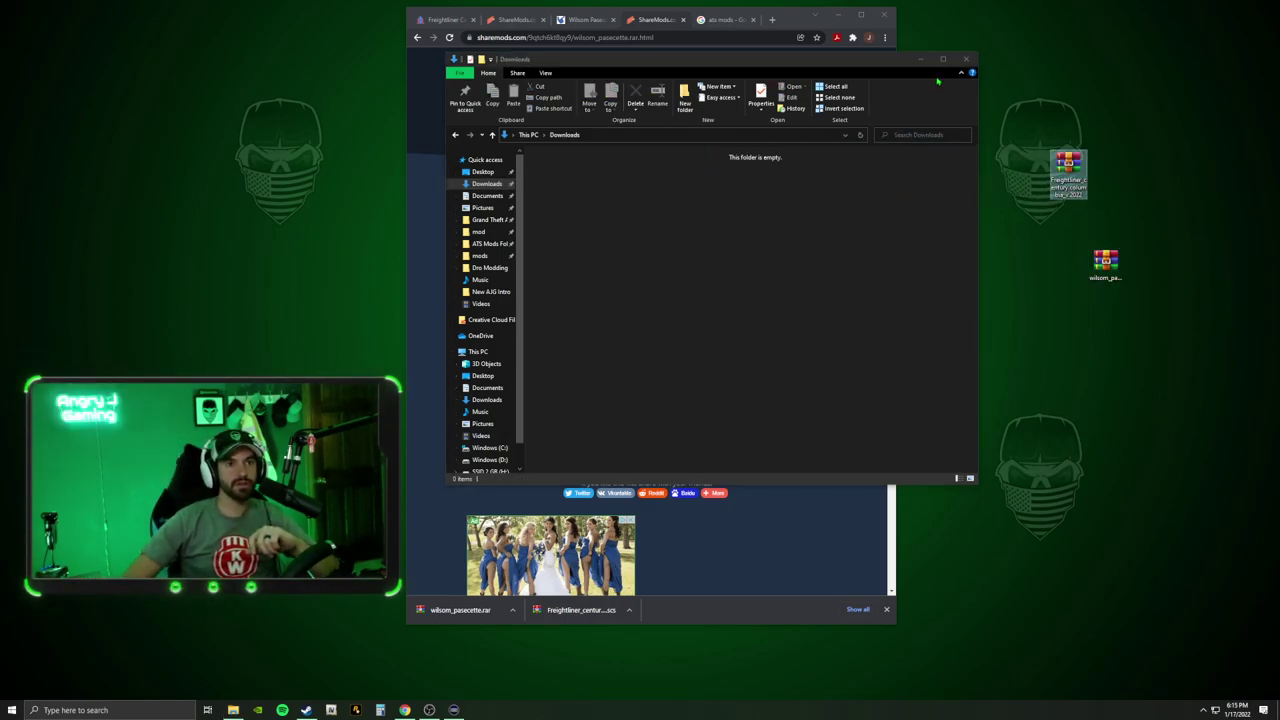
pyautogui.click(965, 59)
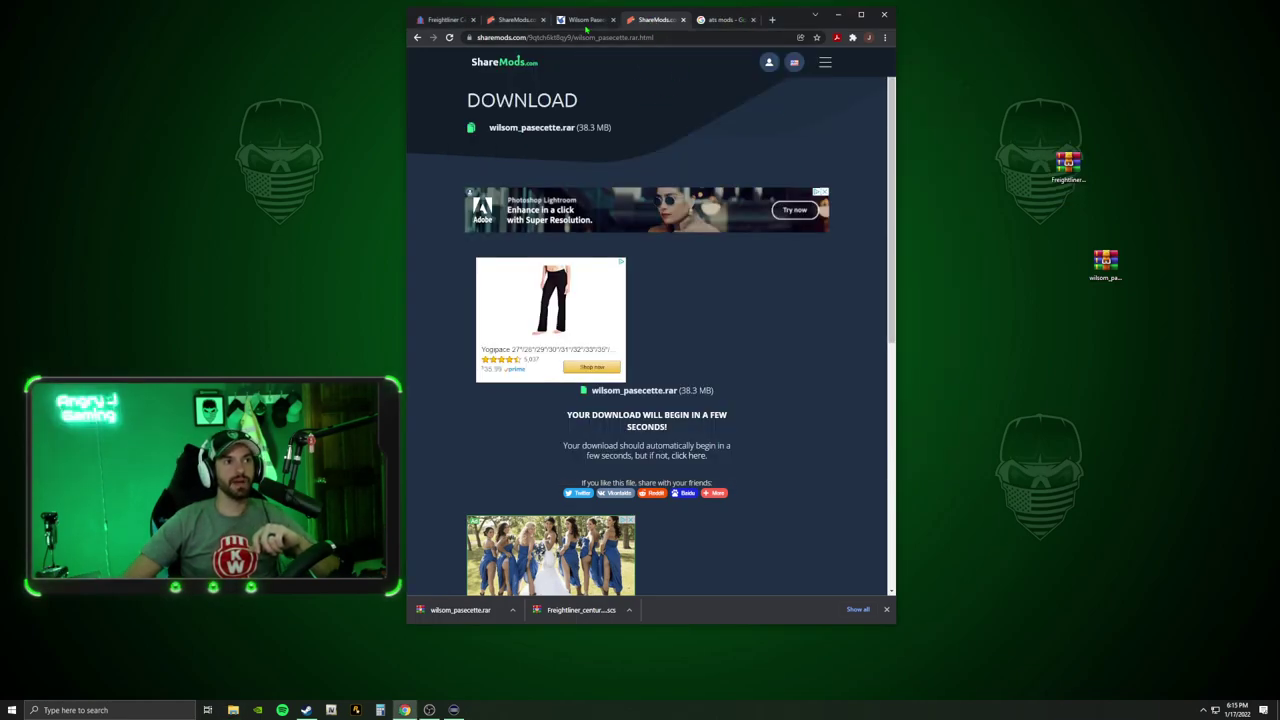
# Step: Close the browser and place the Freightliner and wilsom archives side by side beside the logo
pyautogui.click(881, 17)
pyautogui.moveTo(1068, 163); pyautogui.dragTo(808, 268)
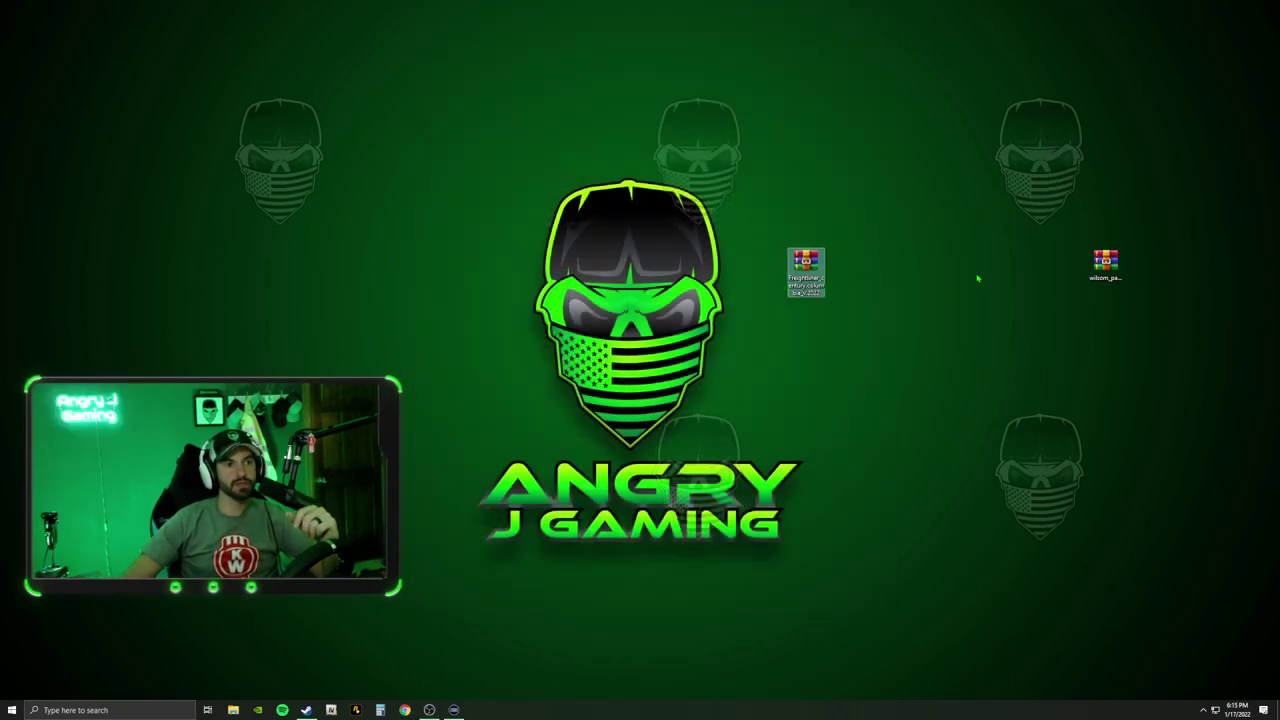
pyautogui.moveTo(1105, 262); pyautogui.dragTo(732, 265)
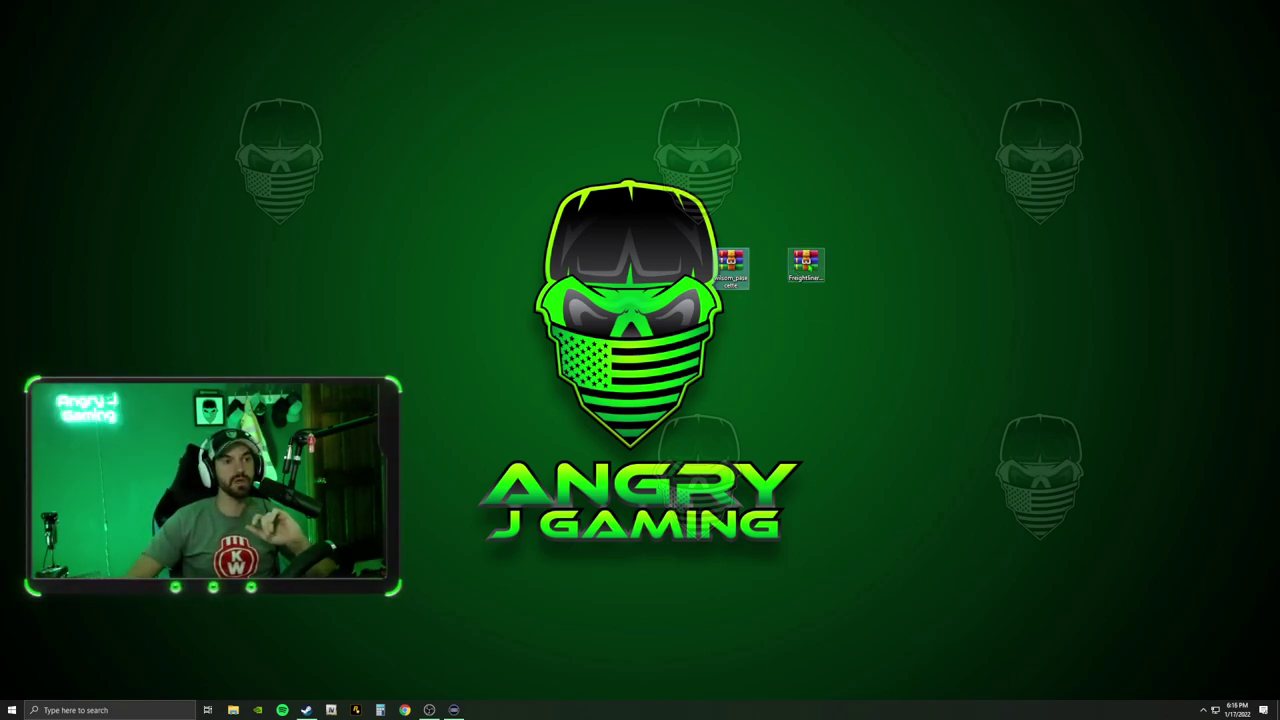
pyautogui.click(806, 265)
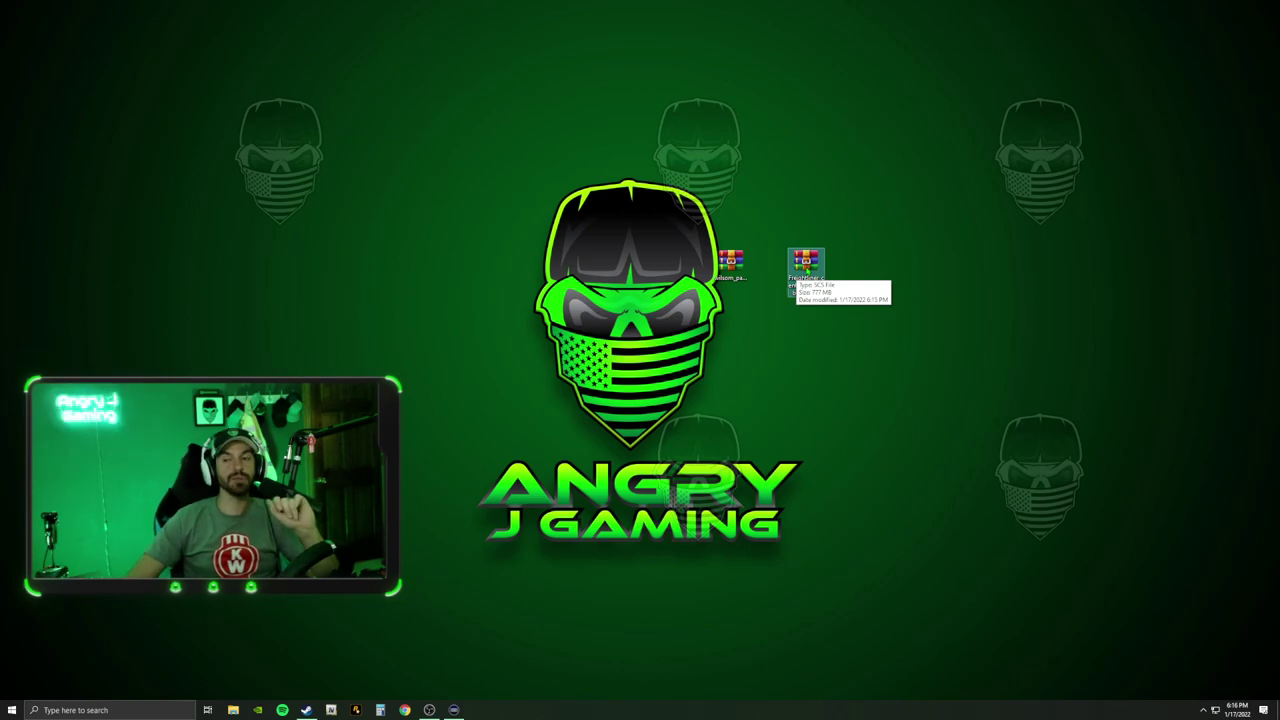
pyautogui.doubleClick(806, 265)
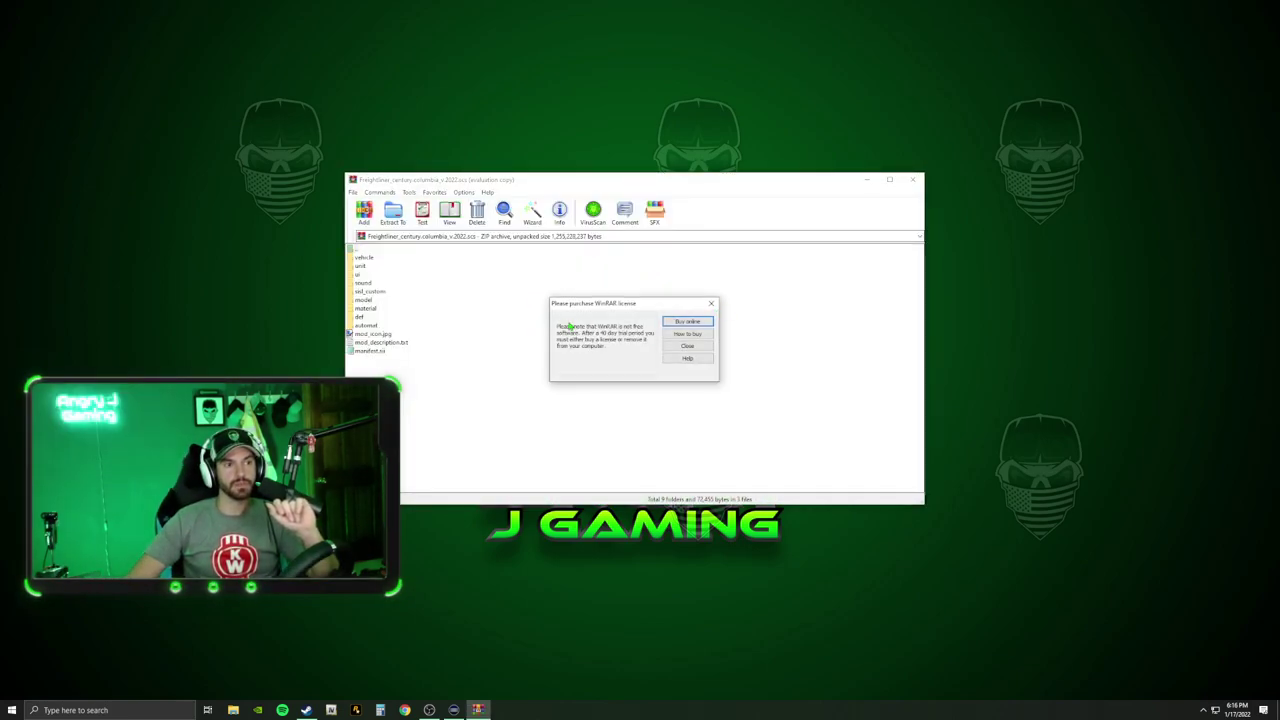
pyautogui.click(711, 303)
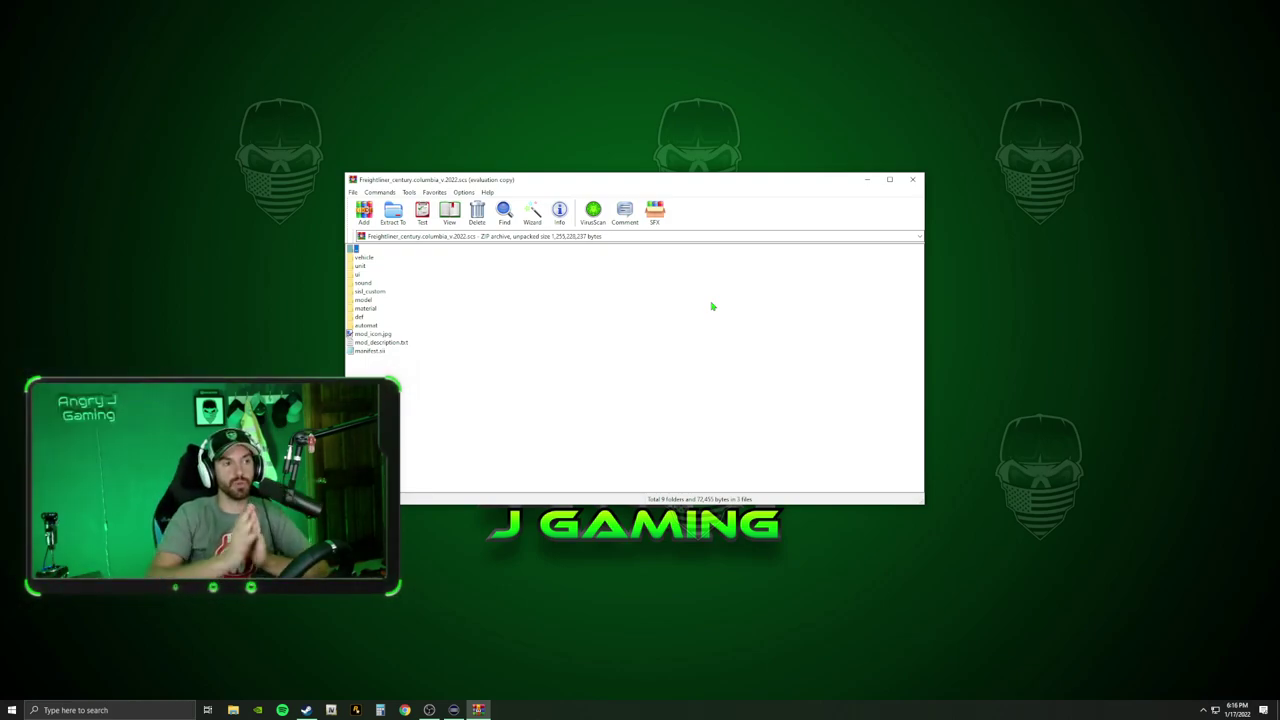
pyautogui.click(912, 179)
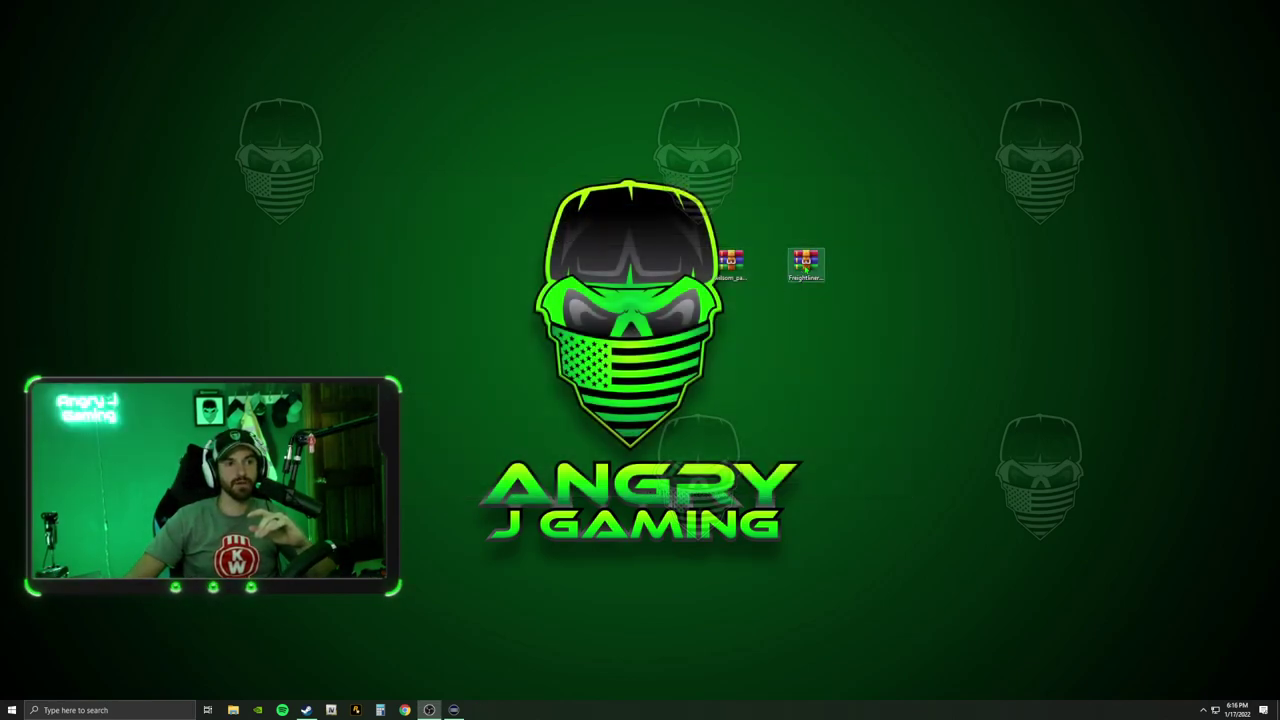
pyautogui.rightClick(805, 268)
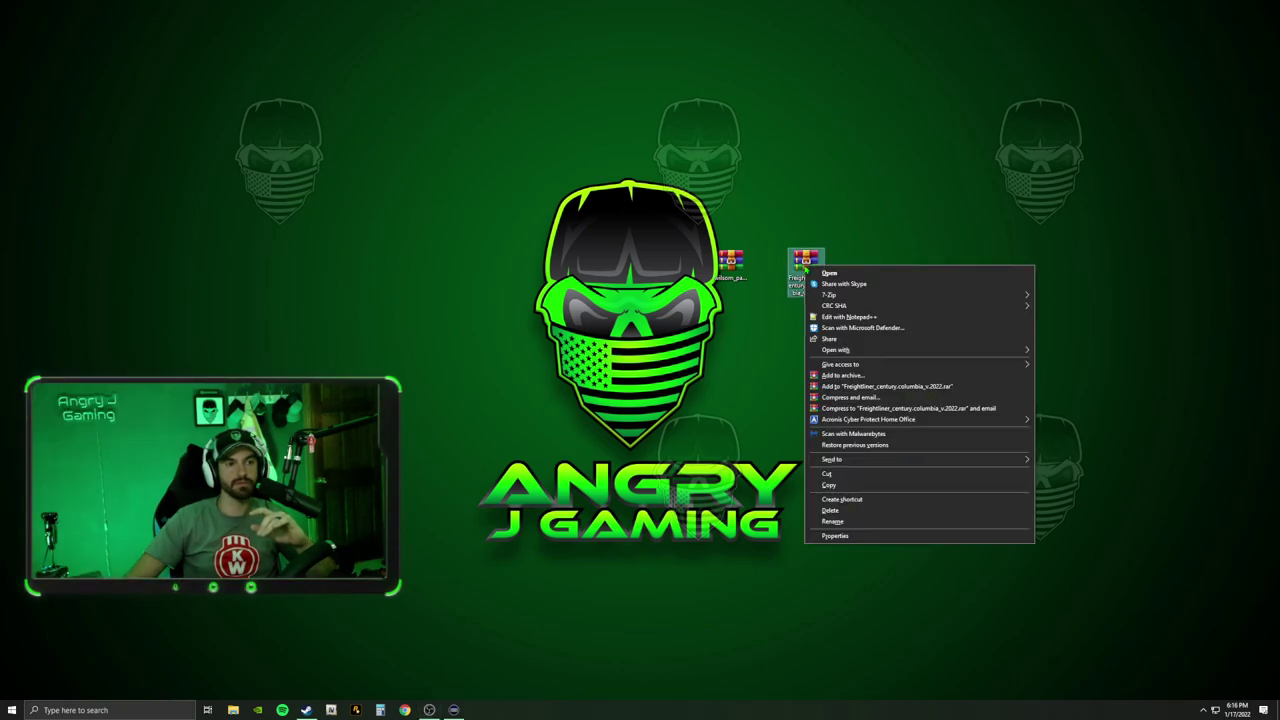
pyautogui.press('Escape')
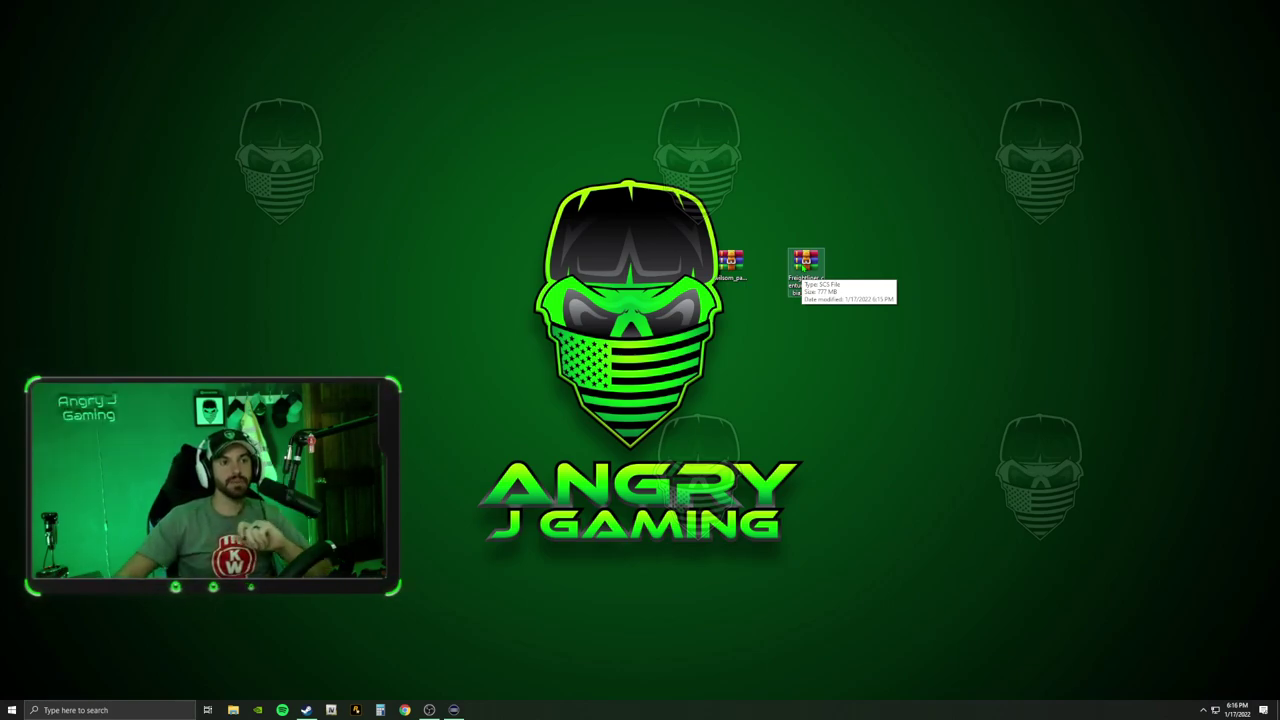
pyautogui.doubleClick(805, 265)
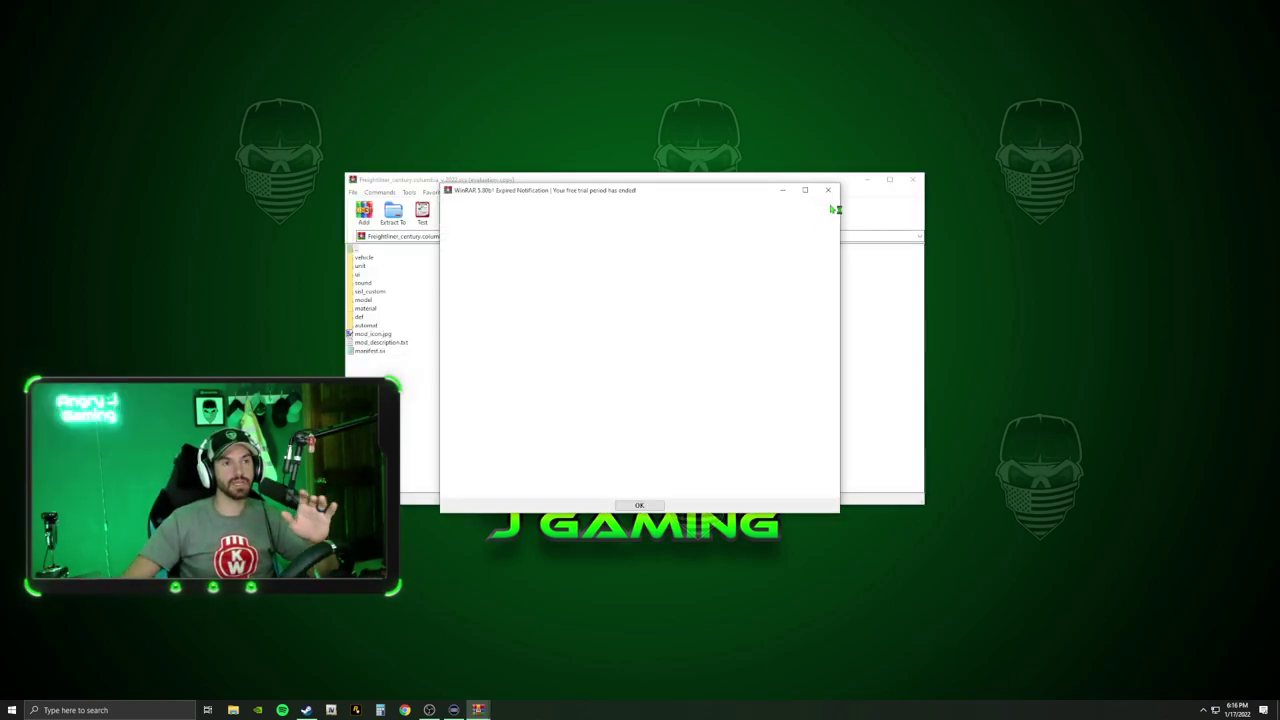
pyautogui.click(830, 191)
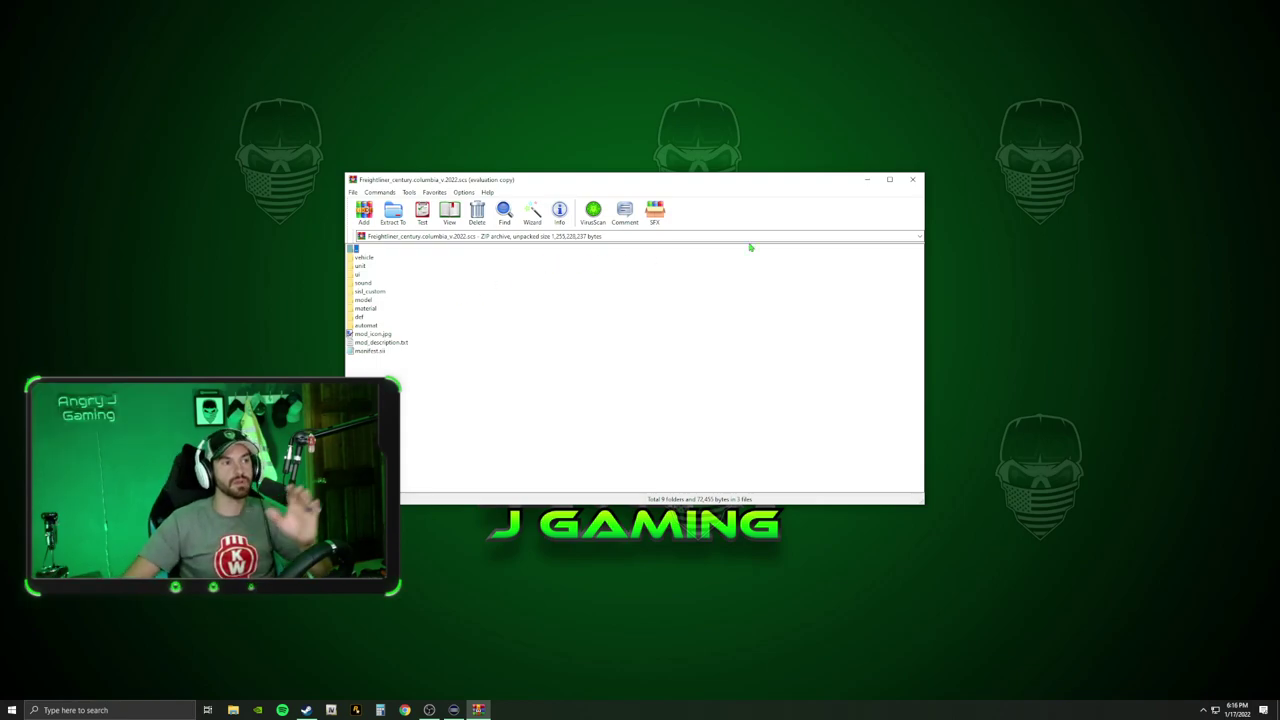
pyautogui.click(907, 180)
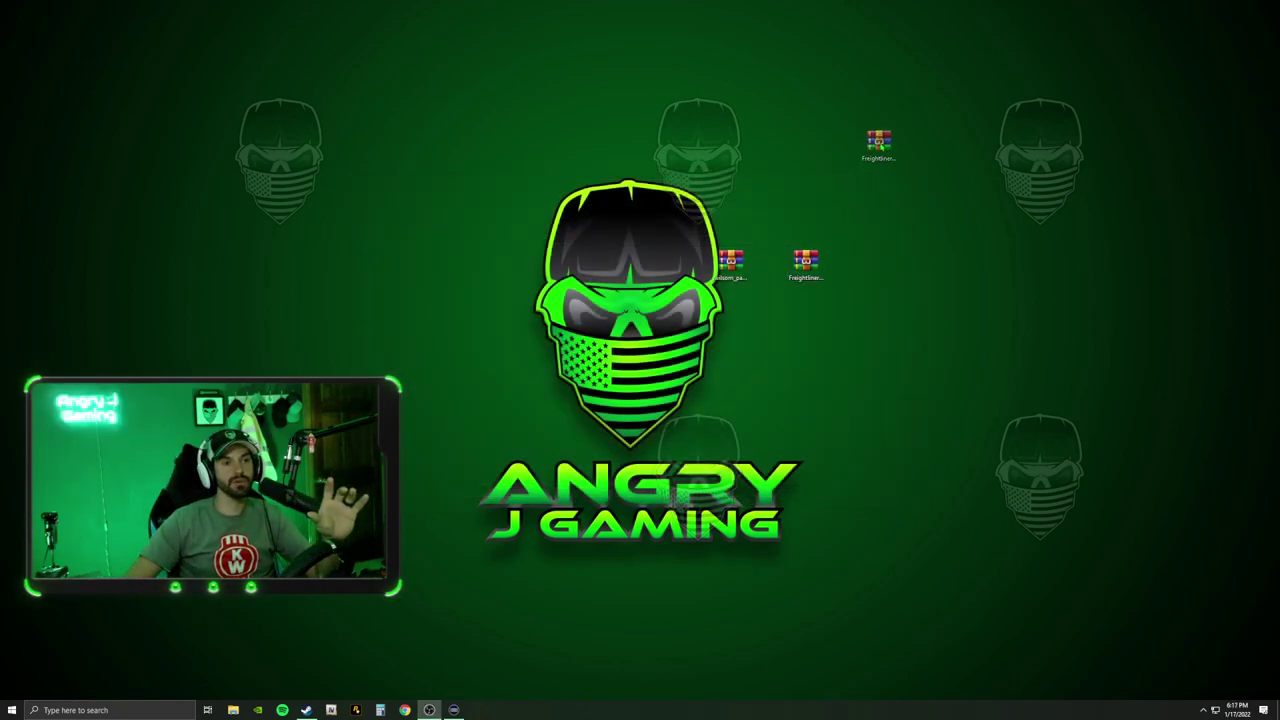
# Step: Extract wilsom_pasecette.scs from wilsom_pasecette.rar onto the desktop using WinRAR
pyautogui.moveTo(866, 202); pyautogui.dragTo(872, 210)
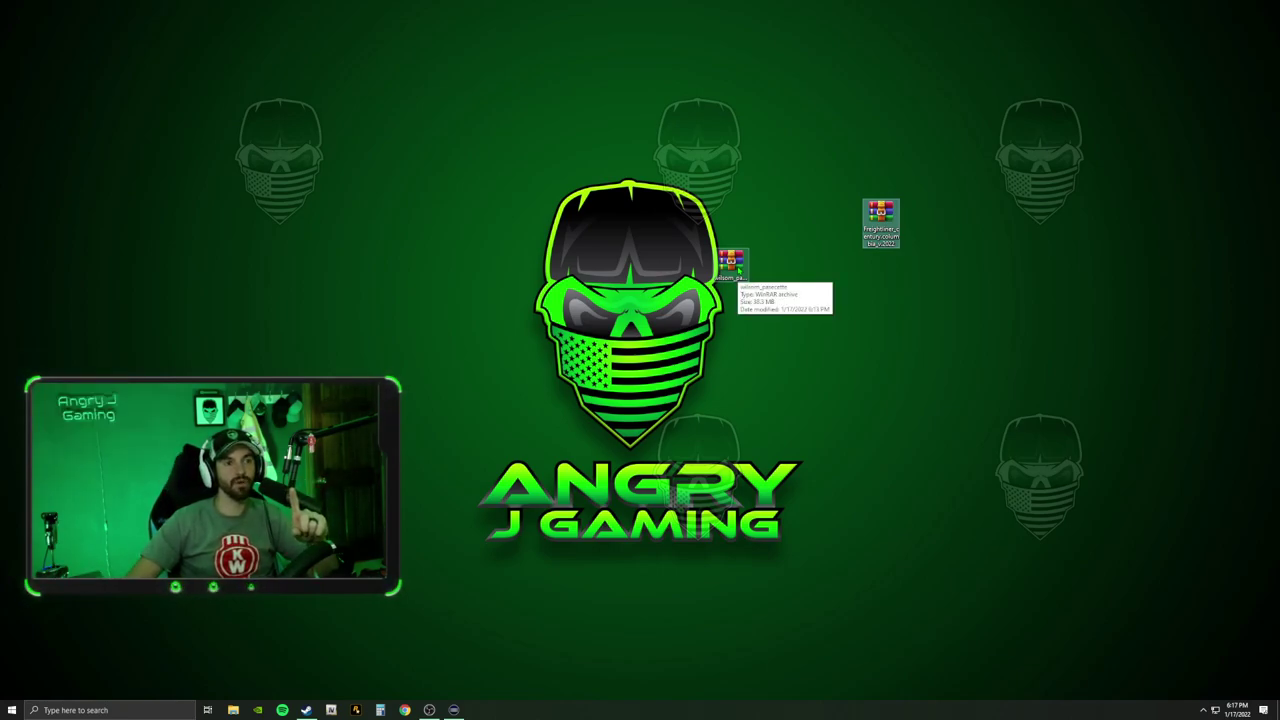
pyautogui.doubleClick(731, 262)
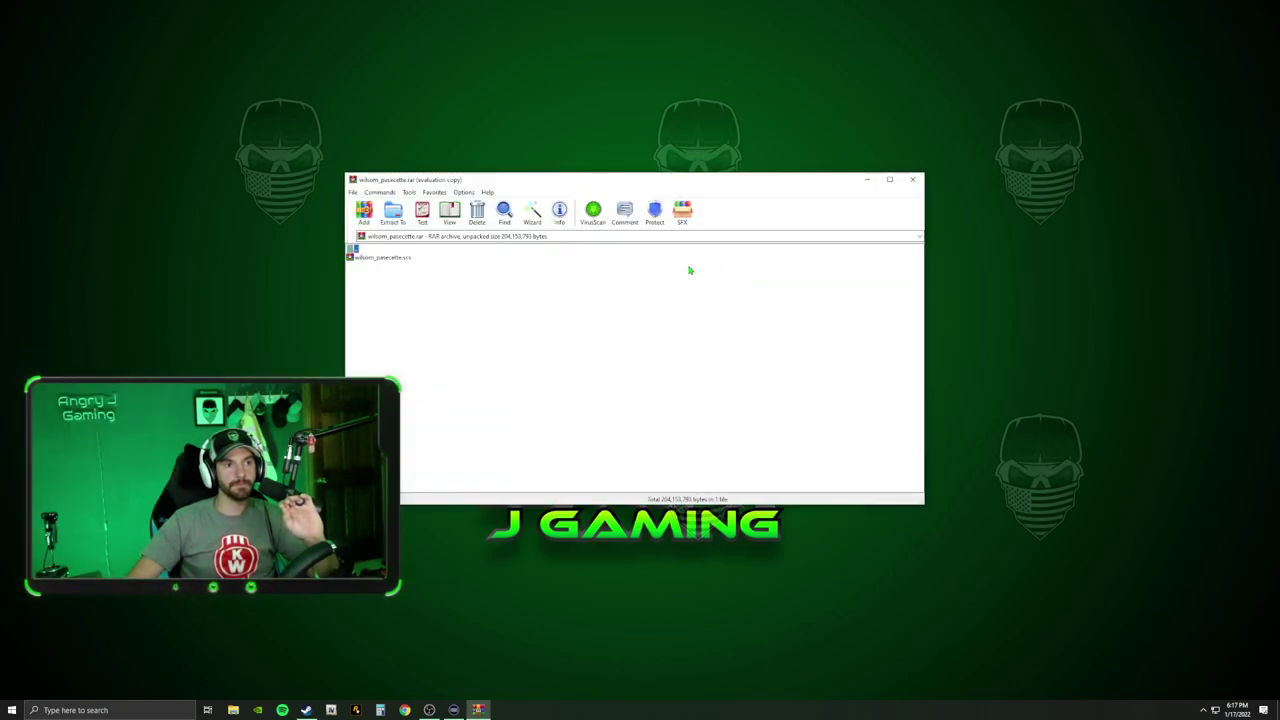
pyautogui.click(712, 304)
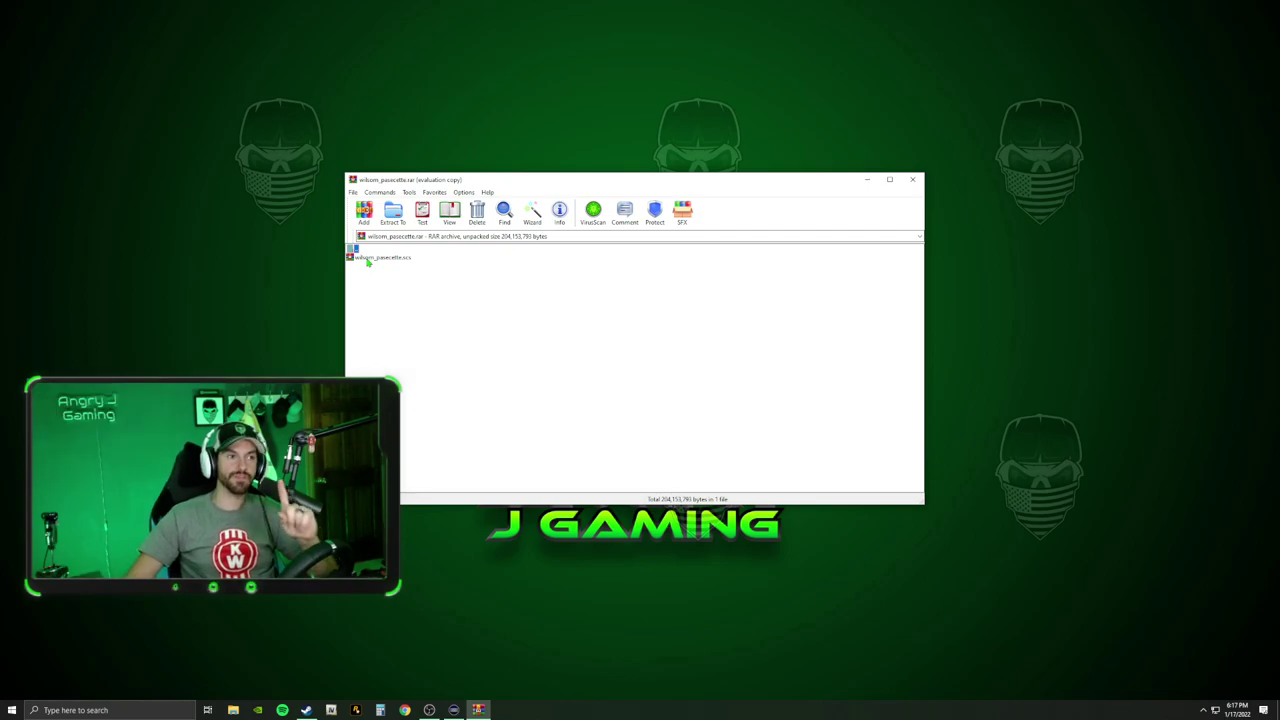
pyautogui.moveTo(366, 260); pyautogui.dragTo(376, 247)
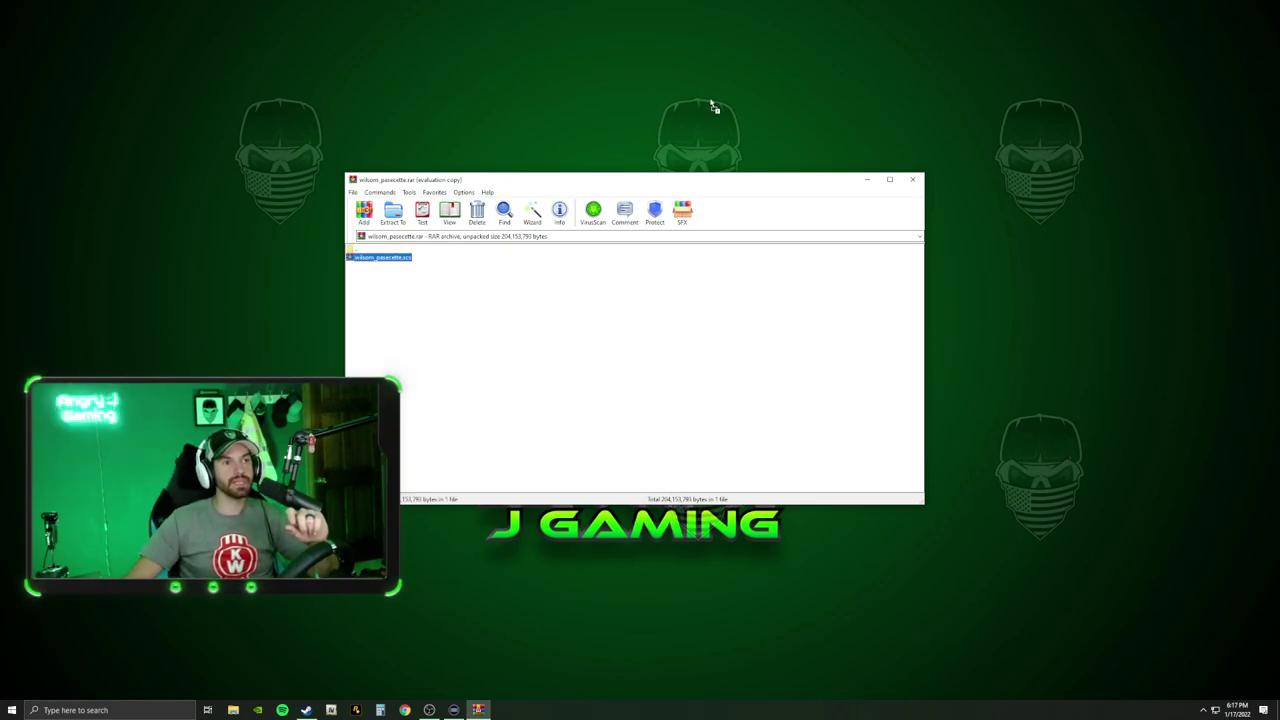
pyautogui.moveTo(718, 102); pyautogui.dragTo(718, 102)
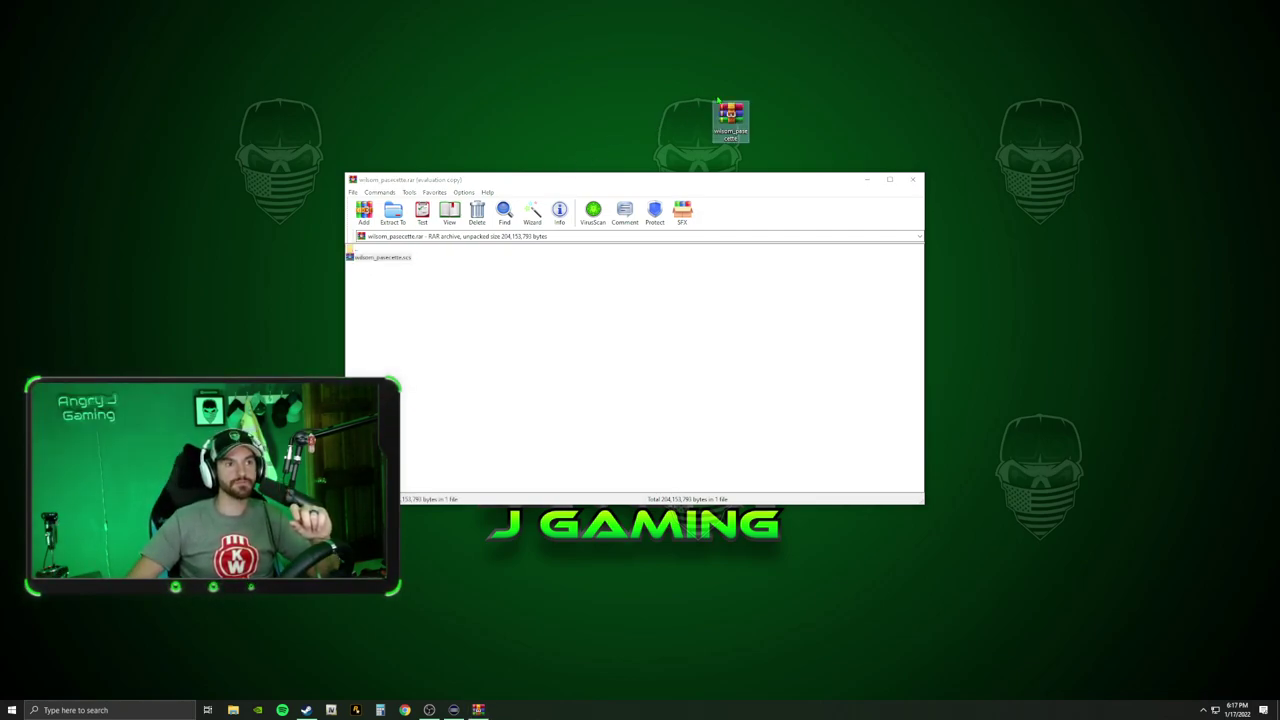
pyautogui.click(912, 180)
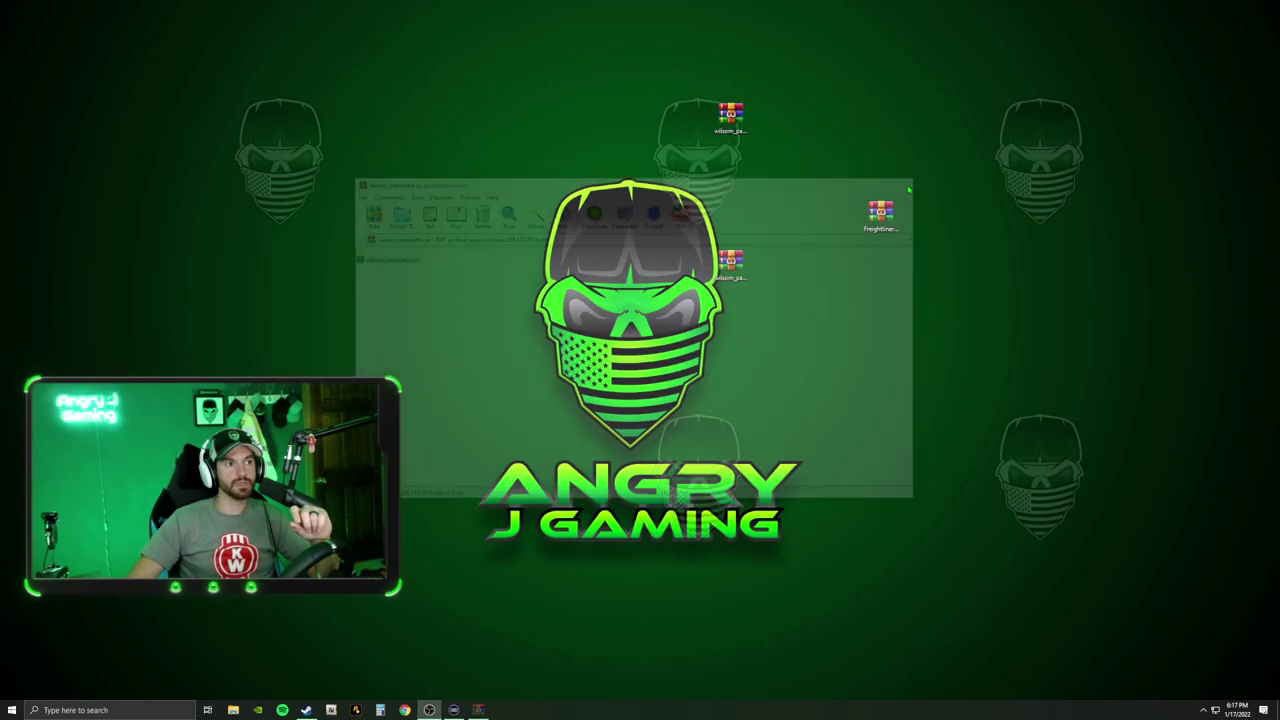
# Step: Recheck the wilsom archive's contents, then delete the leftover wilsom_pasecette.rar
pyautogui.moveTo(731, 262); pyautogui.dragTo(731, 220)
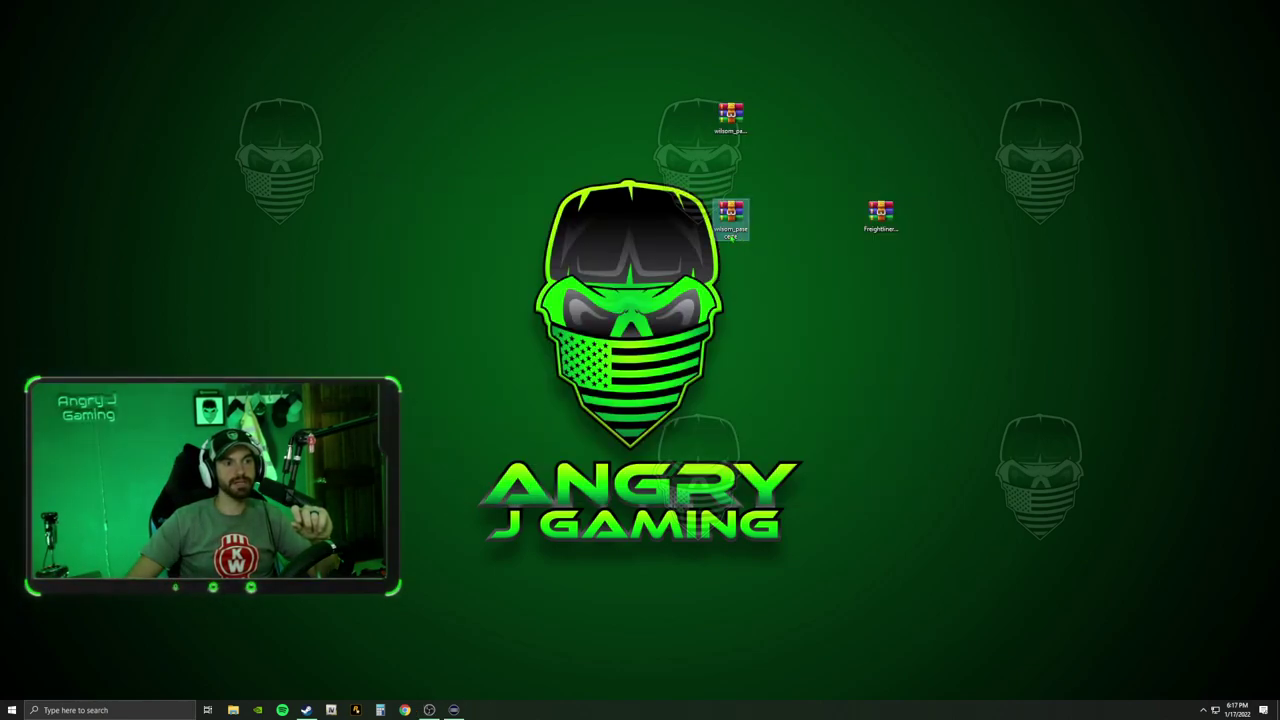
pyautogui.doubleClick(728, 232)
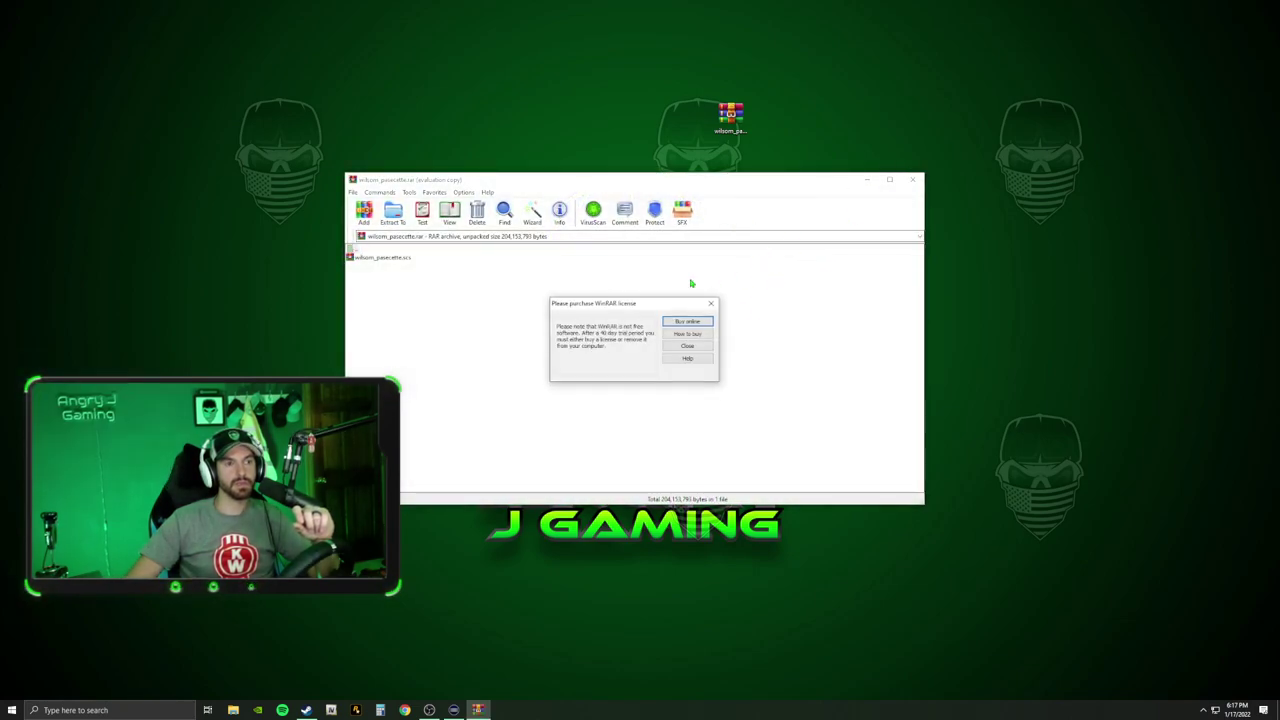
pyautogui.click(711, 303)
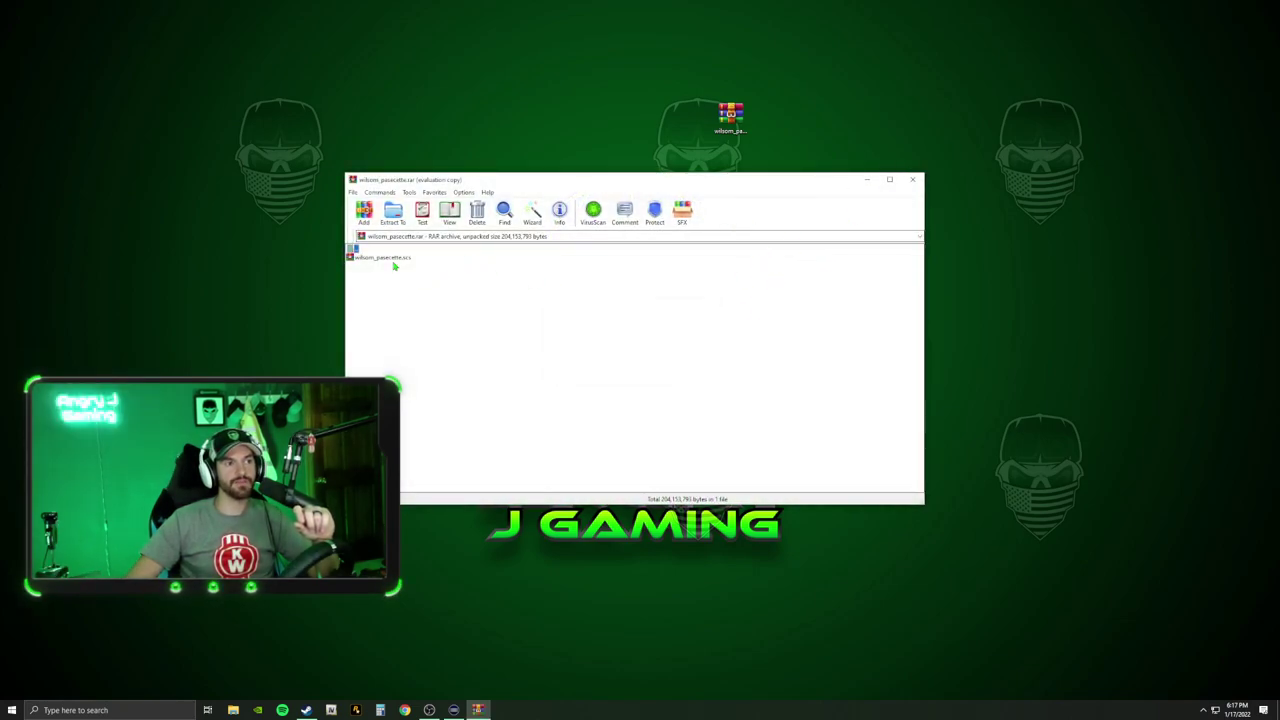
pyautogui.click(911, 180)
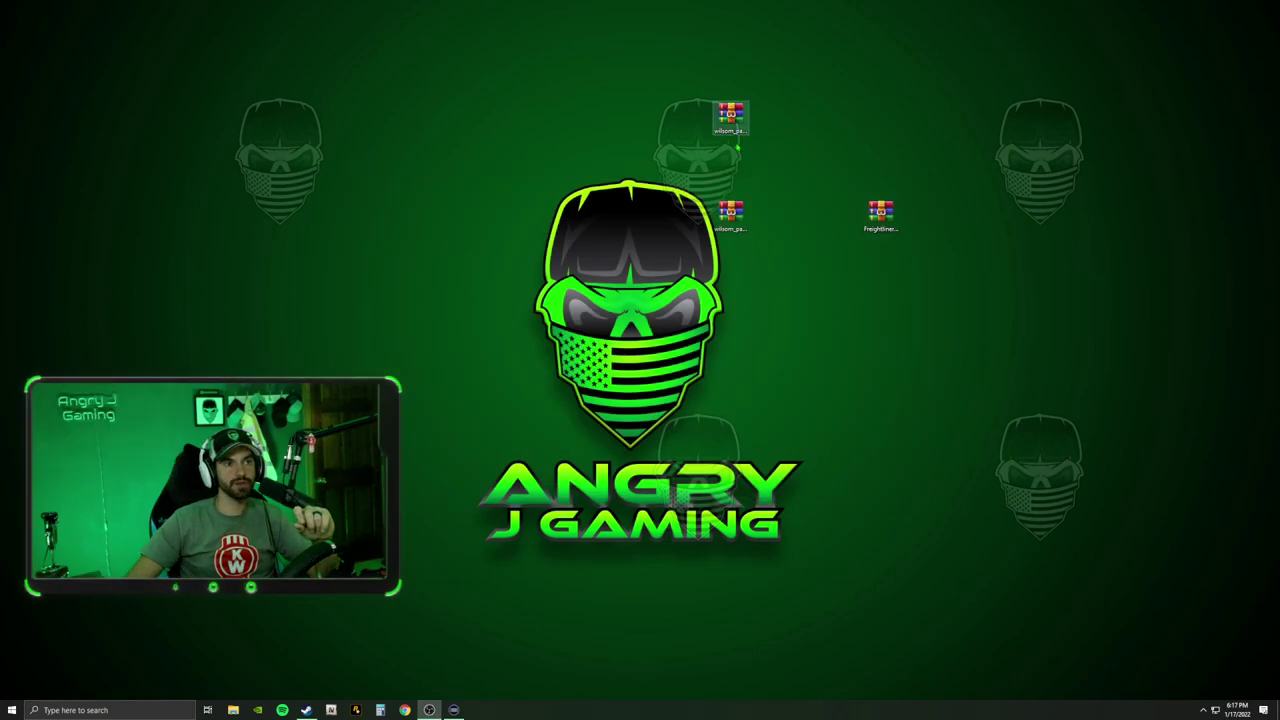
pyautogui.moveTo(493, 210); pyautogui.dragTo(492, 258)
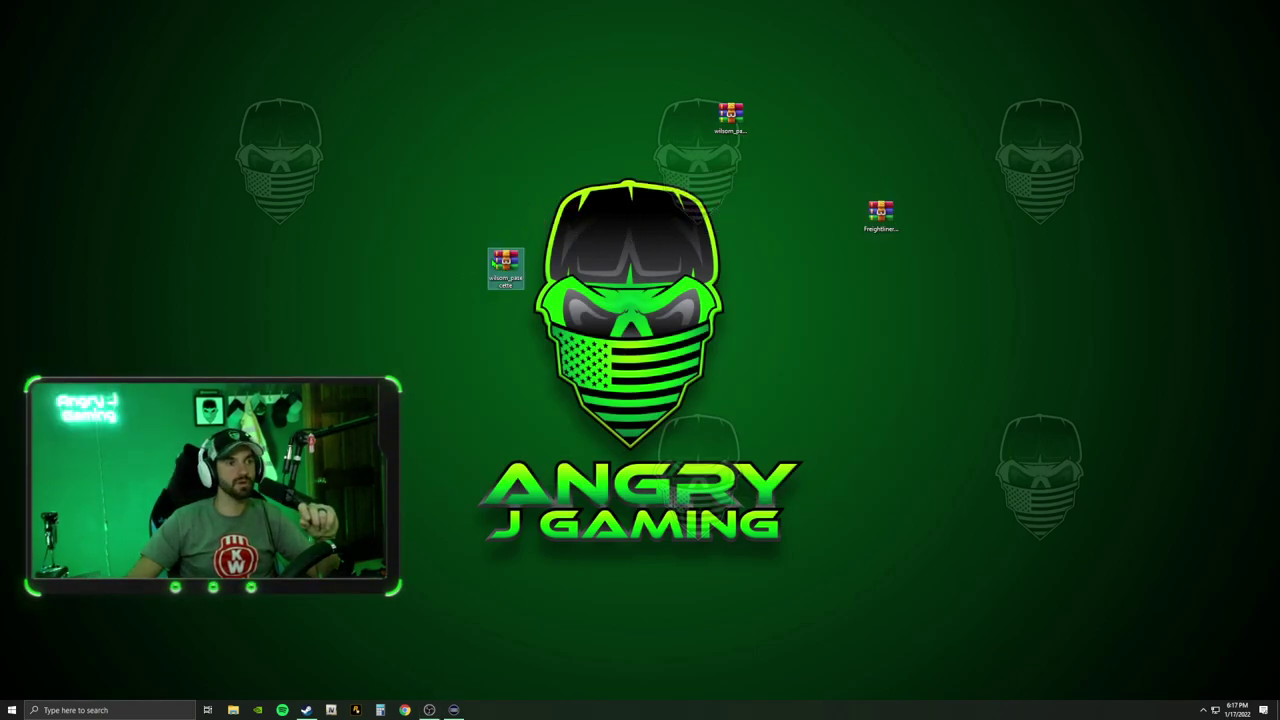
pyautogui.rightClick(492, 258)
pyautogui.click(517, 503)
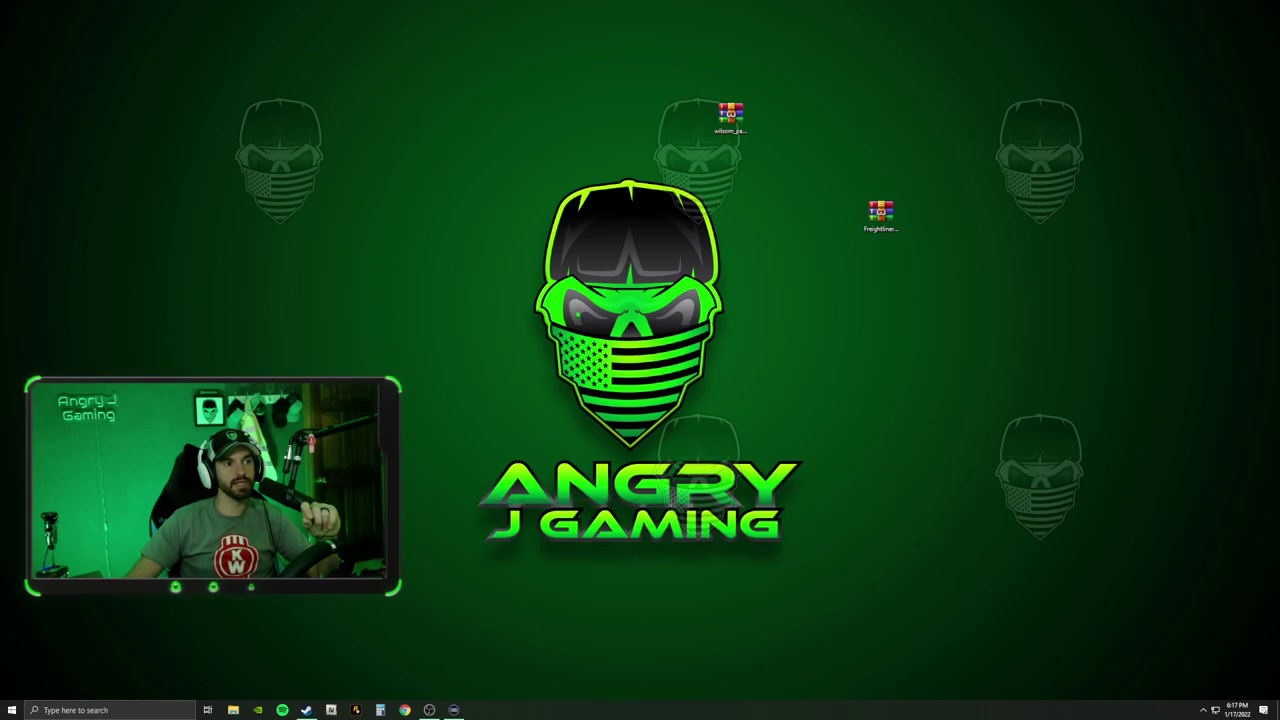
# Step: Set the wilsom .scs beside the Freightliner archive, inspect that archive in WinRAR, then open File Explorer
pyautogui.moveTo(766, 135); pyautogui.dragTo(716, 196)
pyautogui.moveTo(730, 128); pyautogui.dragTo(806, 230)
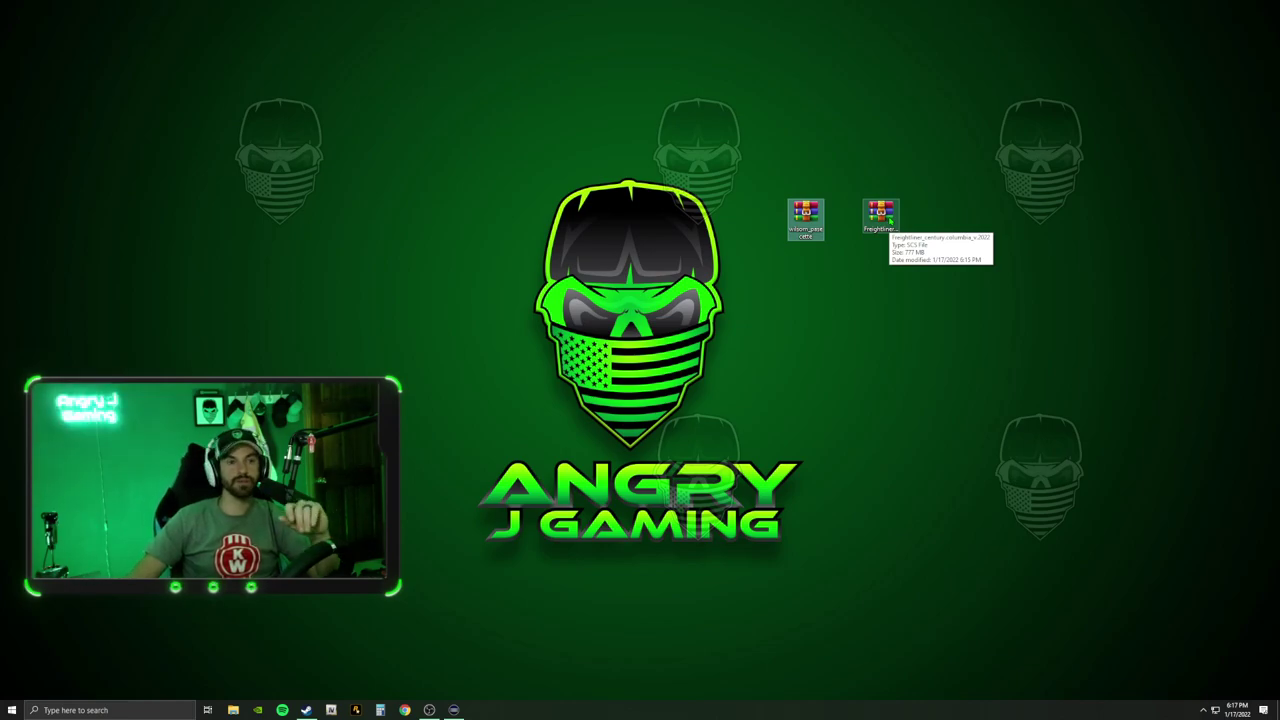
pyautogui.moveTo(809, 229)
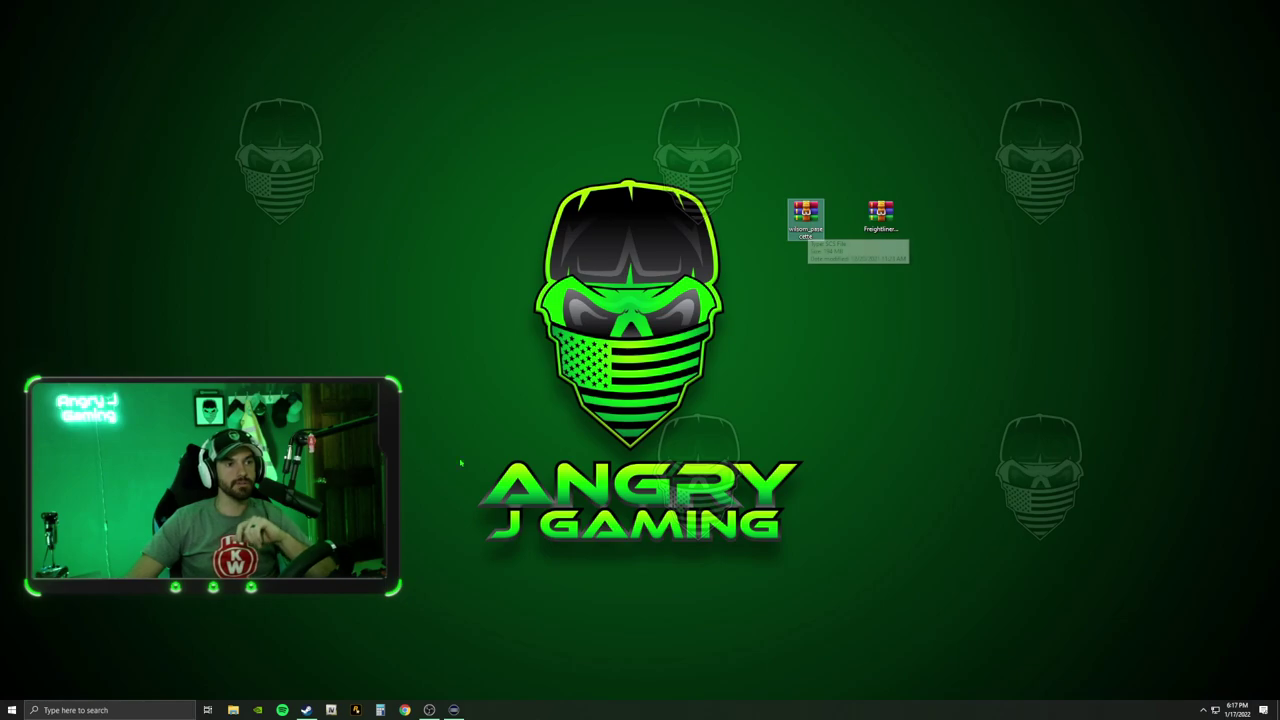
pyautogui.moveTo(880, 233)
pyautogui.doubleClick(880, 215)
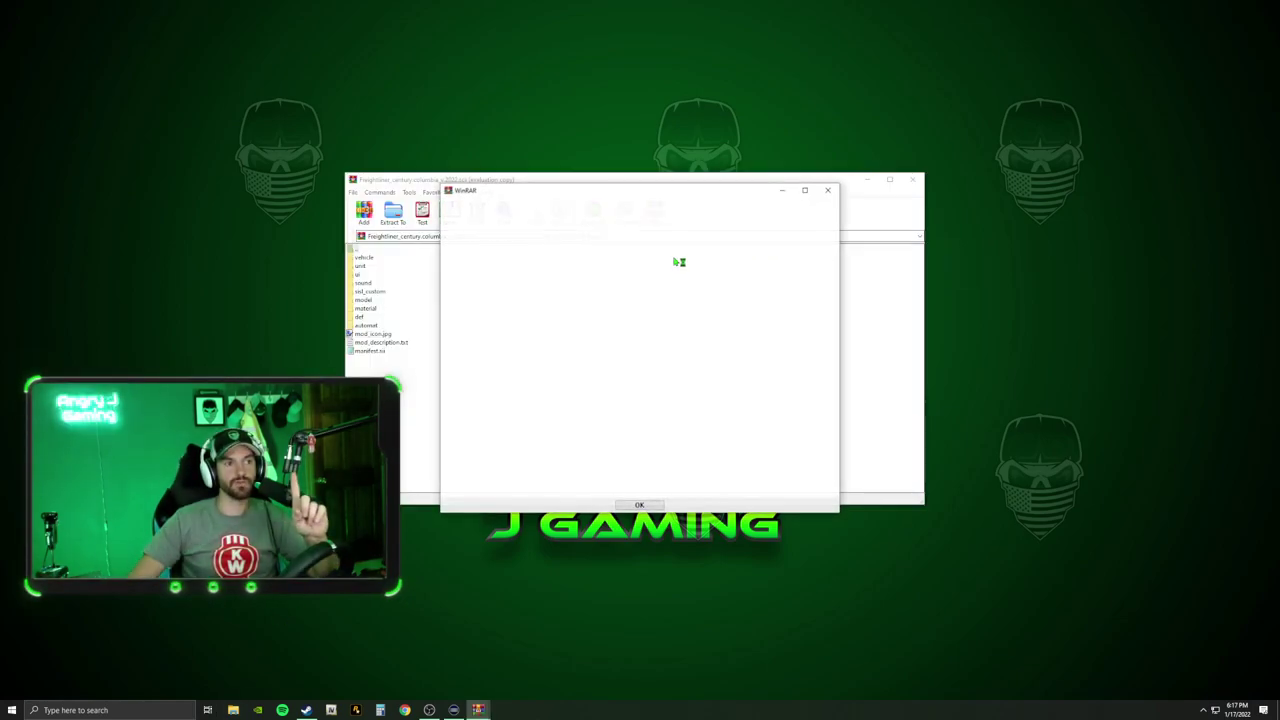
pyautogui.press('Escape')
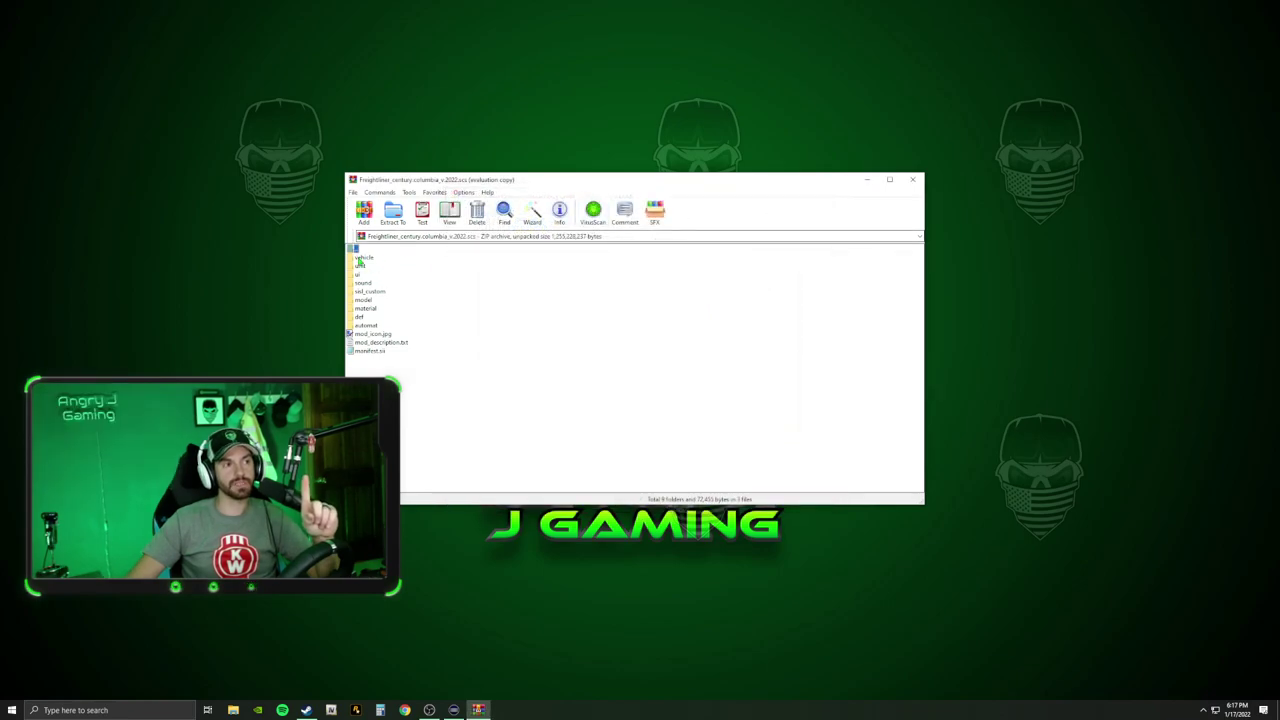
pyautogui.click(912, 180)
pyautogui.moveTo(881, 212); pyautogui.dragTo(918, 216)
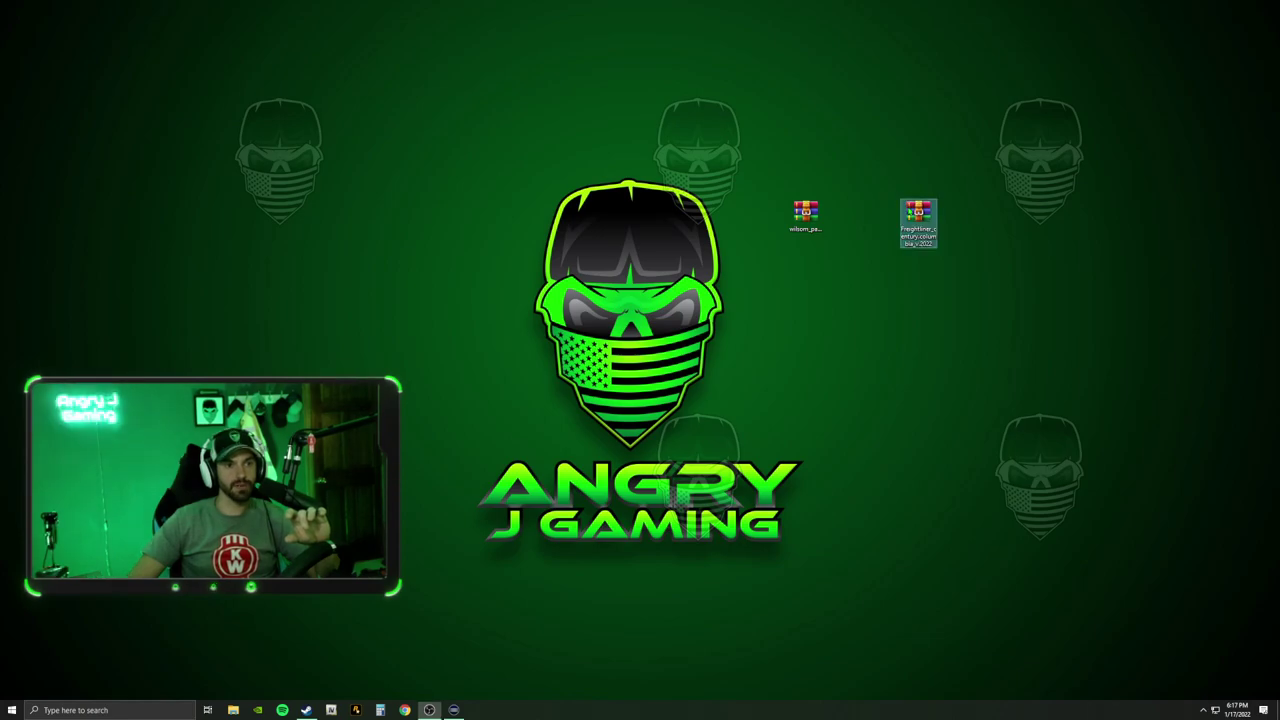
pyautogui.click(243, 714)
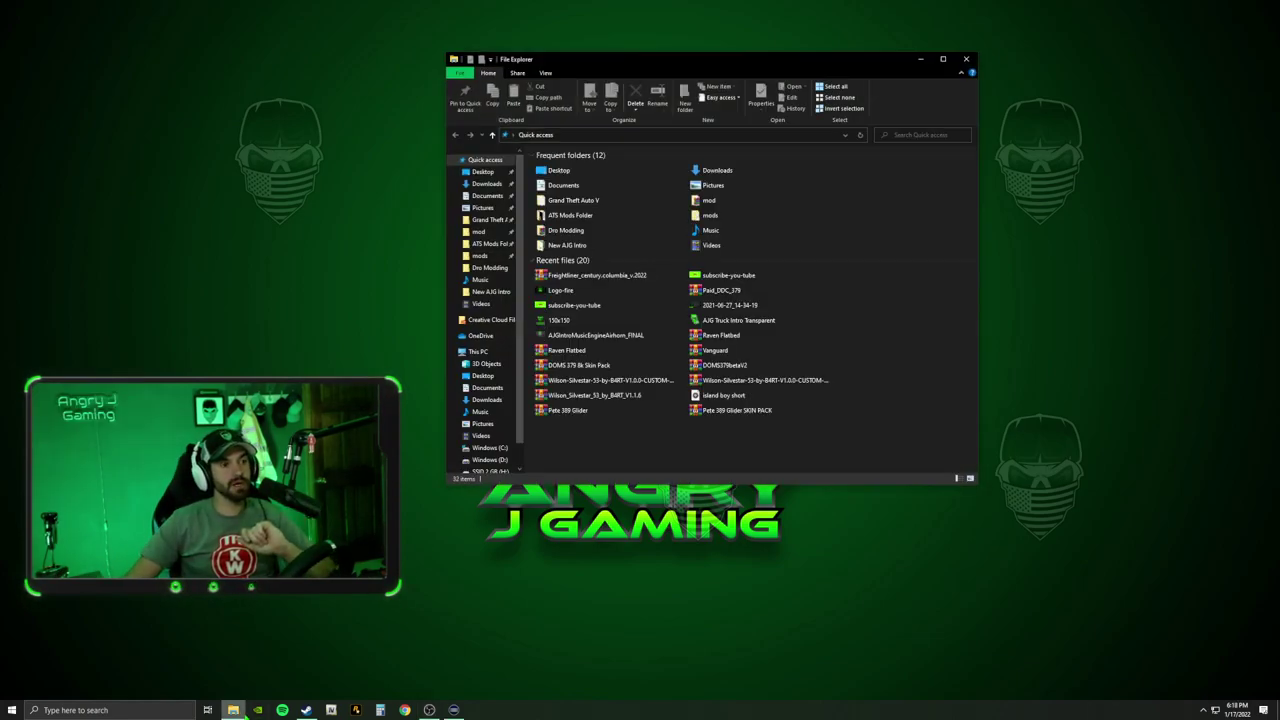